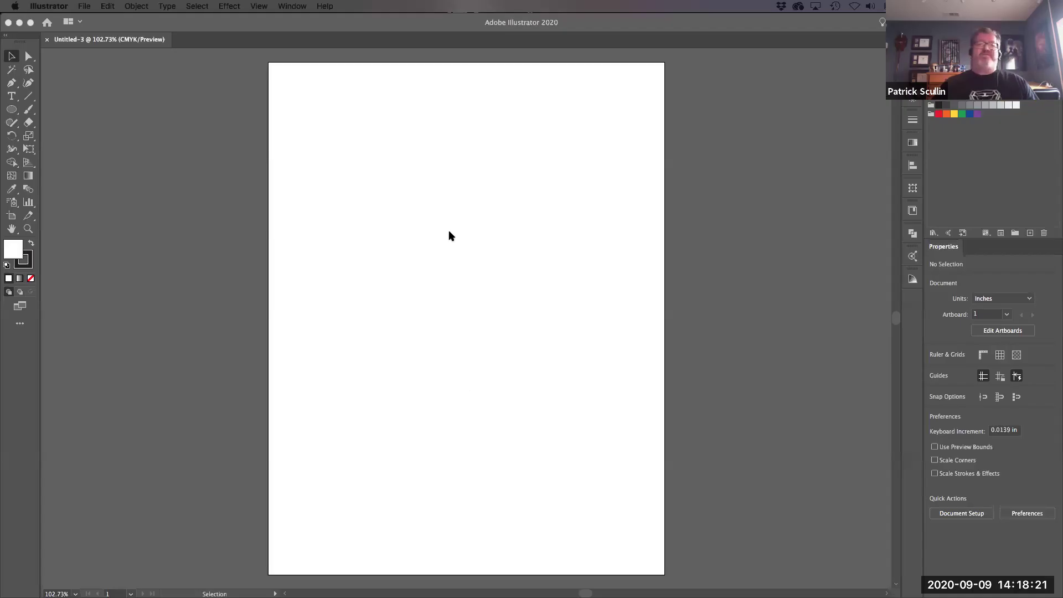
# Draw a perfect circle about 4.17 in across around the middle of the page with the Ellipse tool, and undo it
pyautogui.click(585, 24)
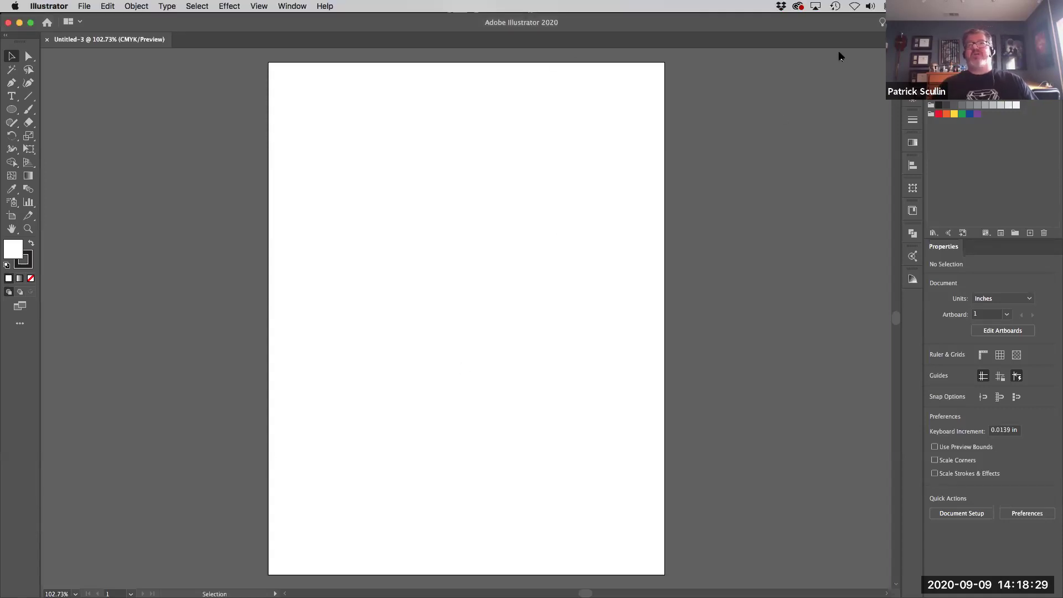
pyautogui.click(10, 112)
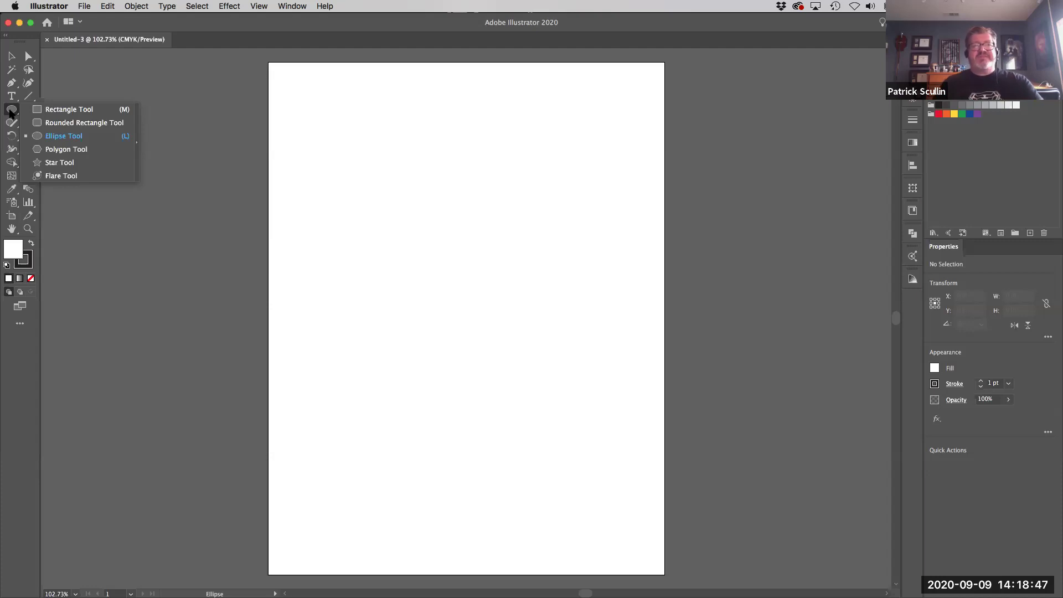
pyautogui.click(421, 191)
pyautogui.click(498, 330)
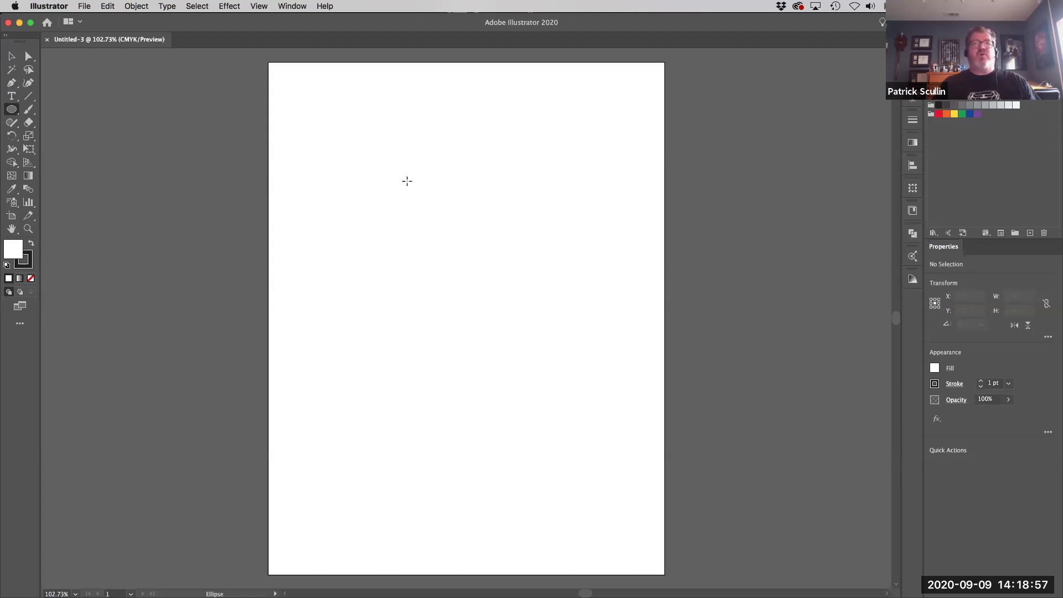
pyautogui.moveTo(383, 184); pyautogui.dragTo(528, 352)
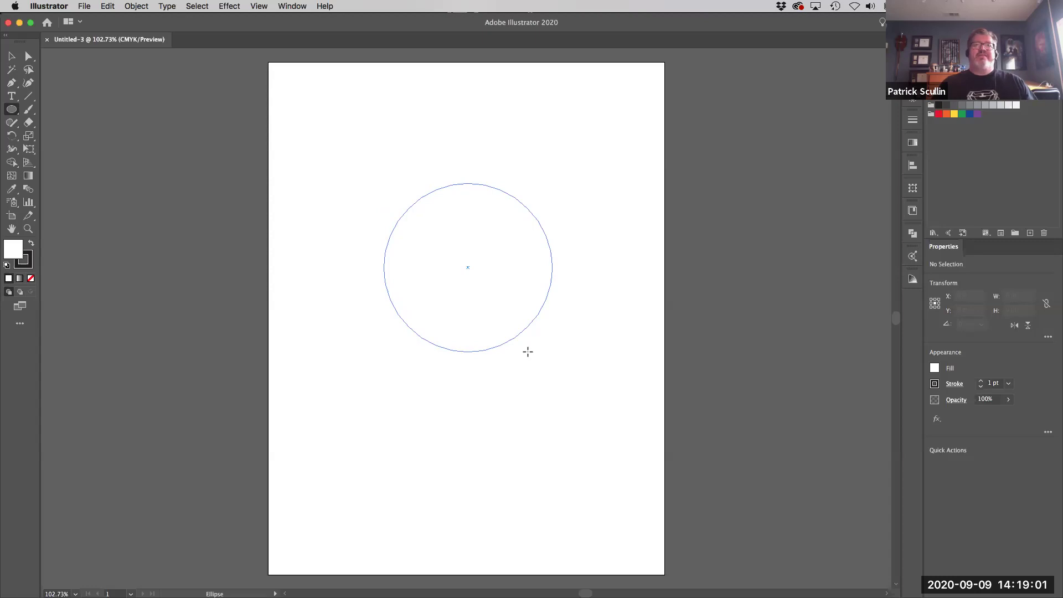
pyautogui.moveTo(527, 351); pyautogui.dragTo(547, 377)
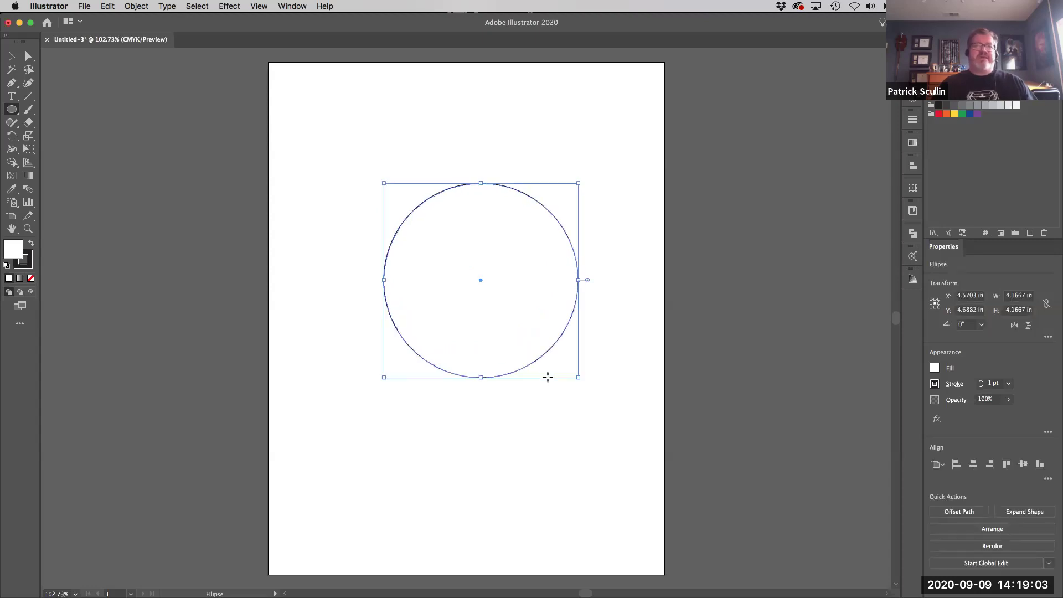
pyautogui.press('super+z')
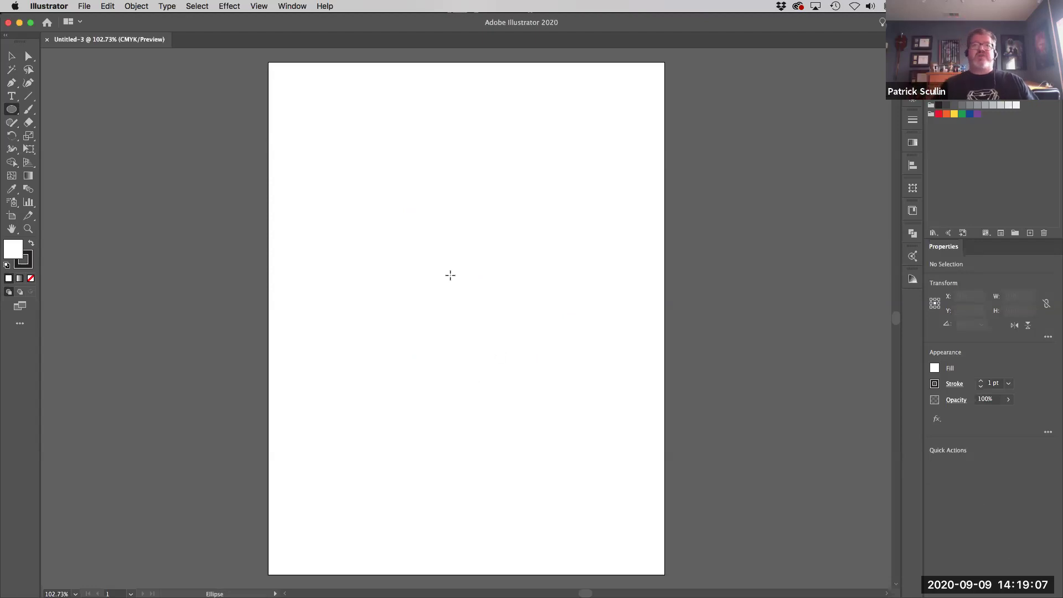
# Try two more circles, one about 4.48 in across and one about 4.89 in drawn from its center, undoing each
pyautogui.moveTo(353, 154); pyautogui.dragTo(503, 361)
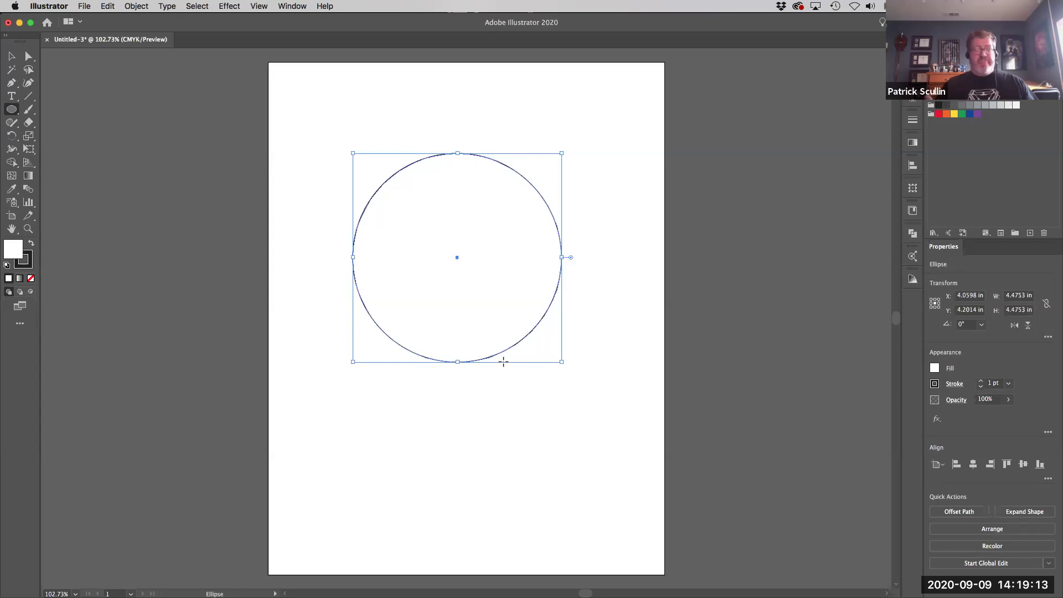
pyautogui.press('super+z')
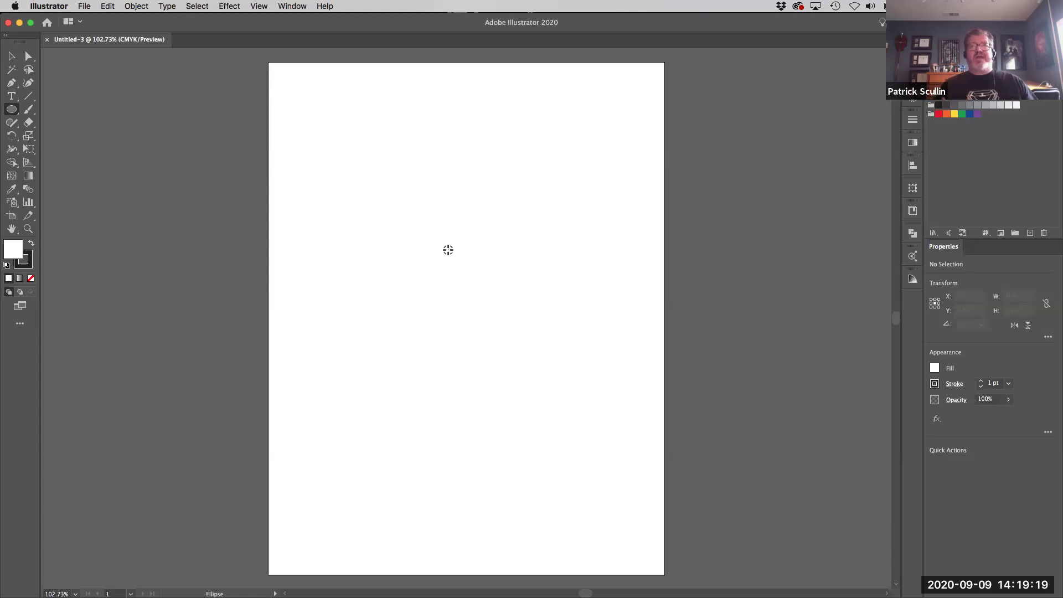
pyautogui.moveTo(448, 250); pyautogui.dragTo(560, 338)
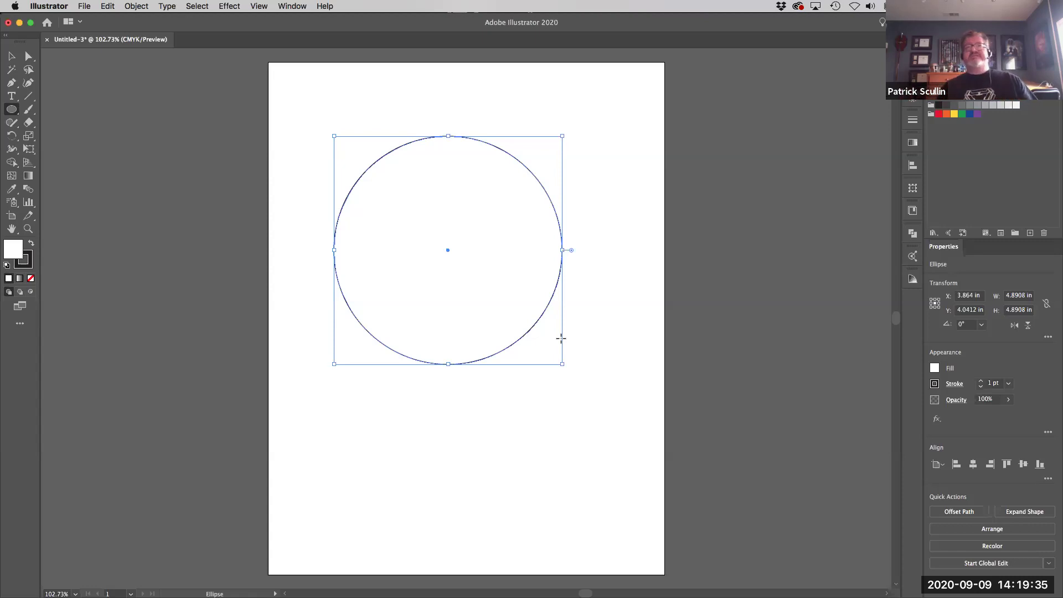
pyautogui.press('v')
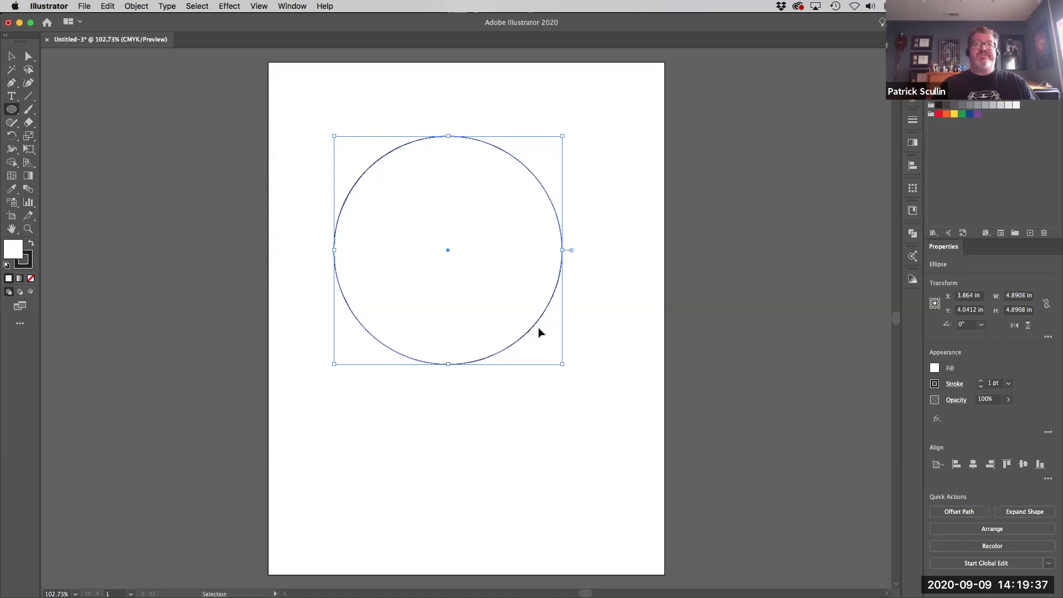
pyautogui.press('super+z')
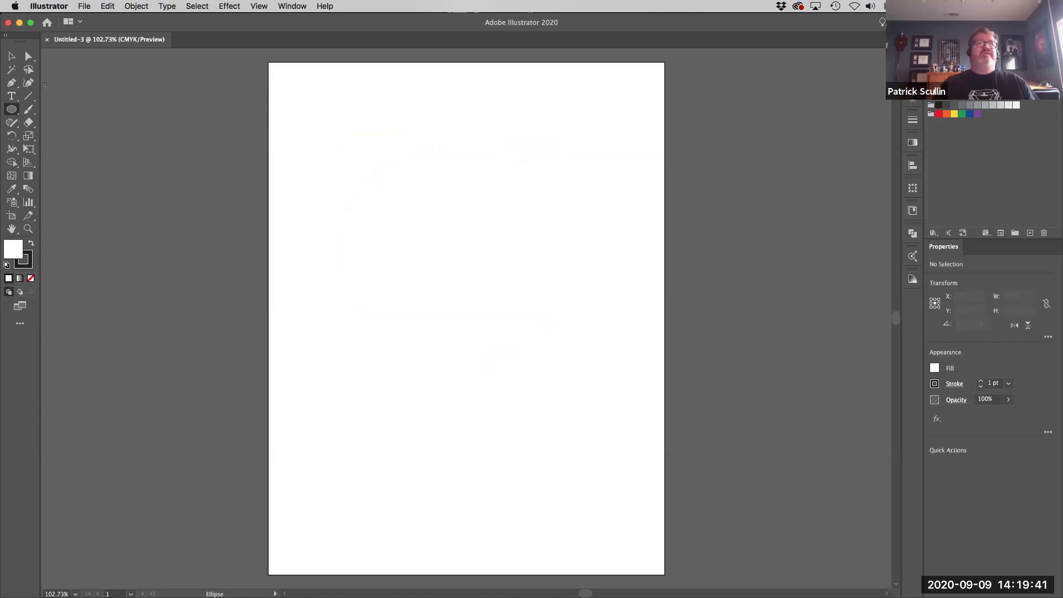
# Draw a square about 5.13 in wide from its center with the Rectangle tool, and delete it
pyautogui.click(11, 109)
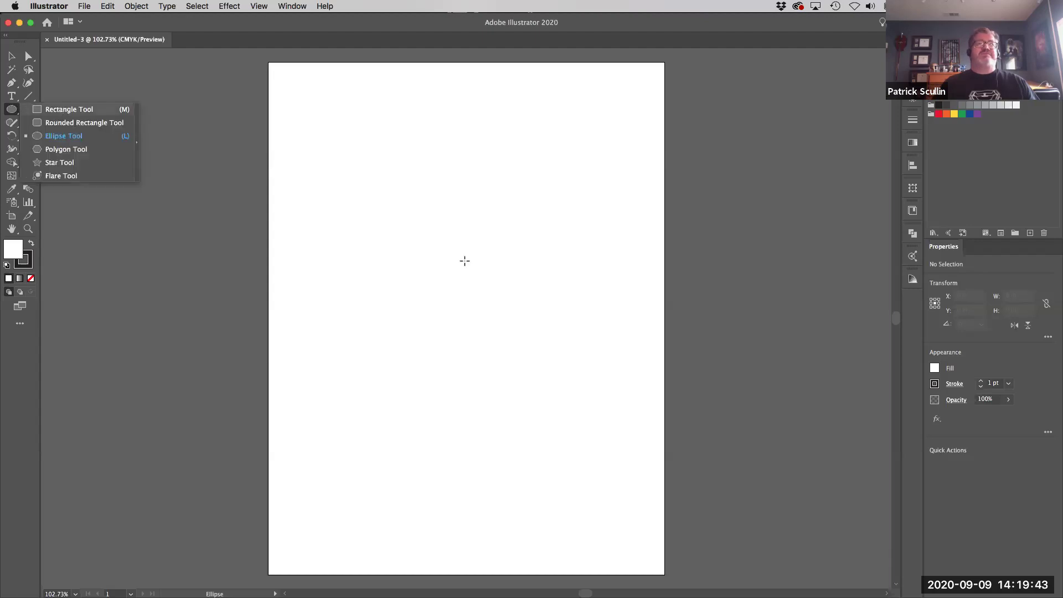
pyautogui.press('m')
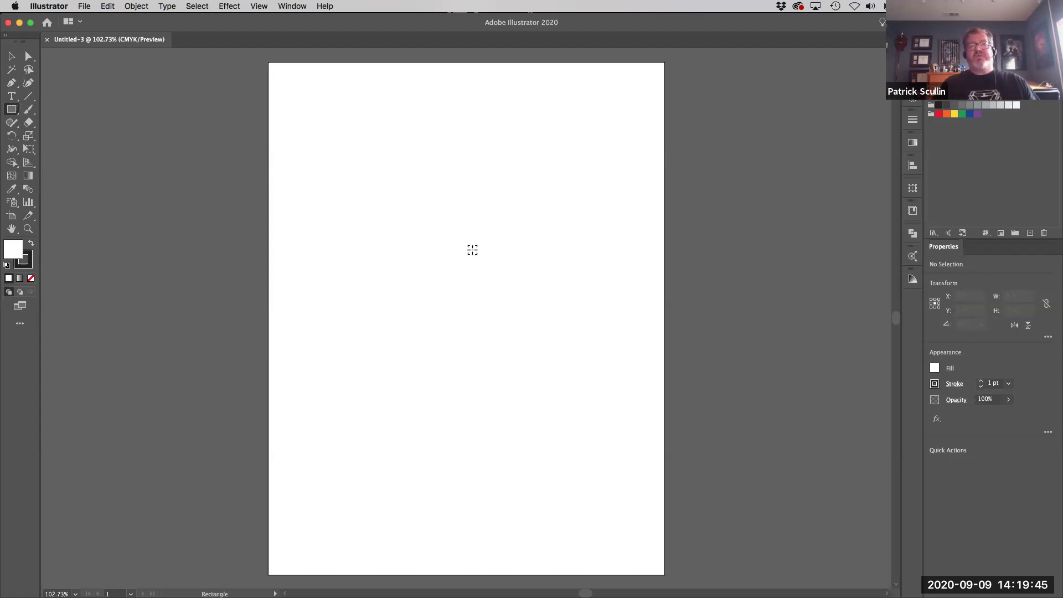
pyautogui.moveTo(472, 249); pyautogui.dragTo(581, 365)
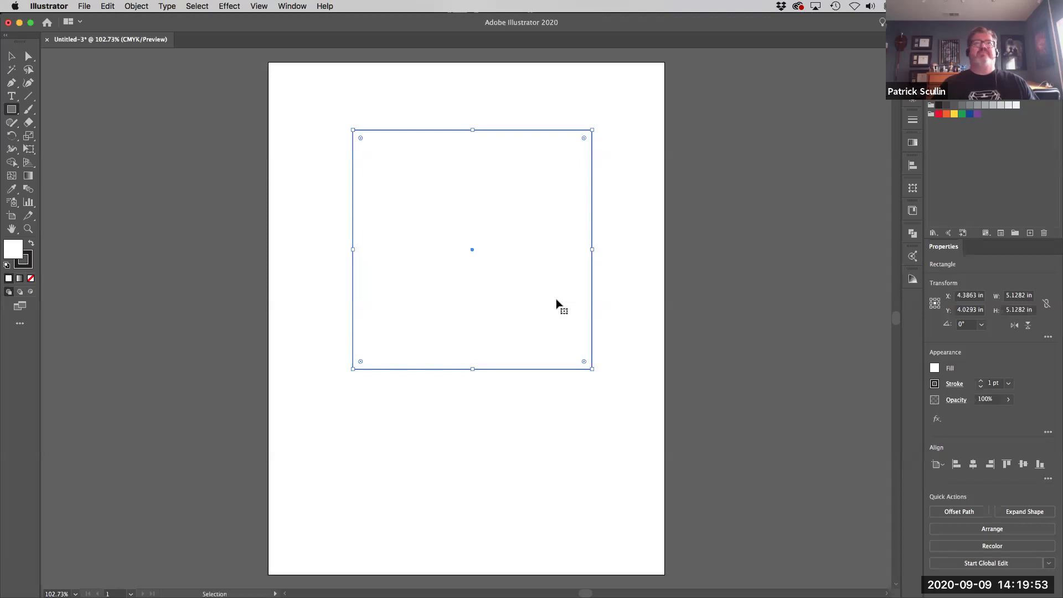
pyautogui.press('Delete')
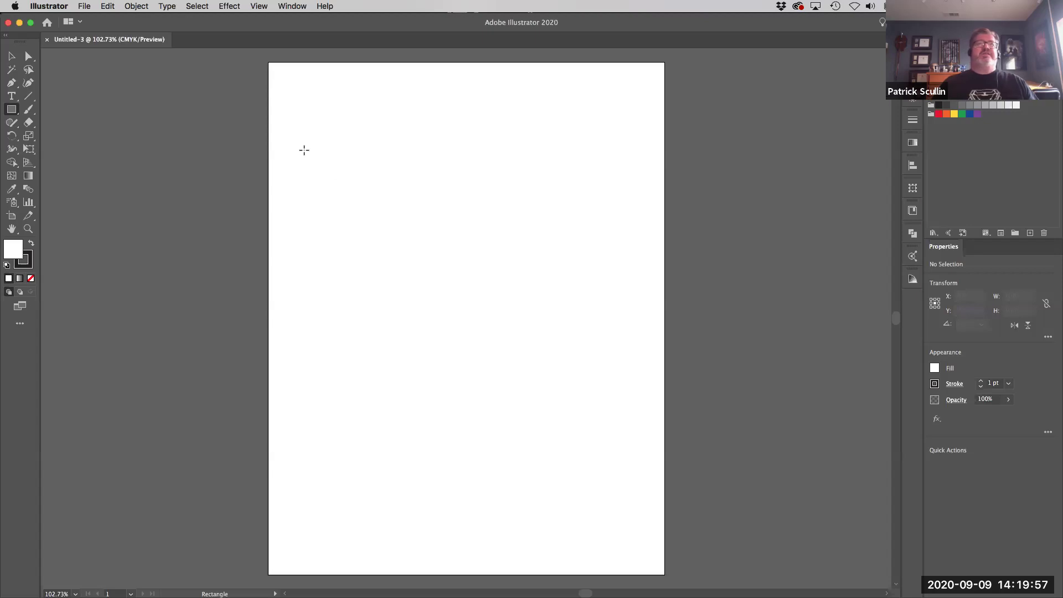
# Place a red-filled rectangle about 1.07 by 1.19 in in the upper-left area of the page
pyautogui.moveTo(304, 150); pyautogui.dragTo(329, 177)
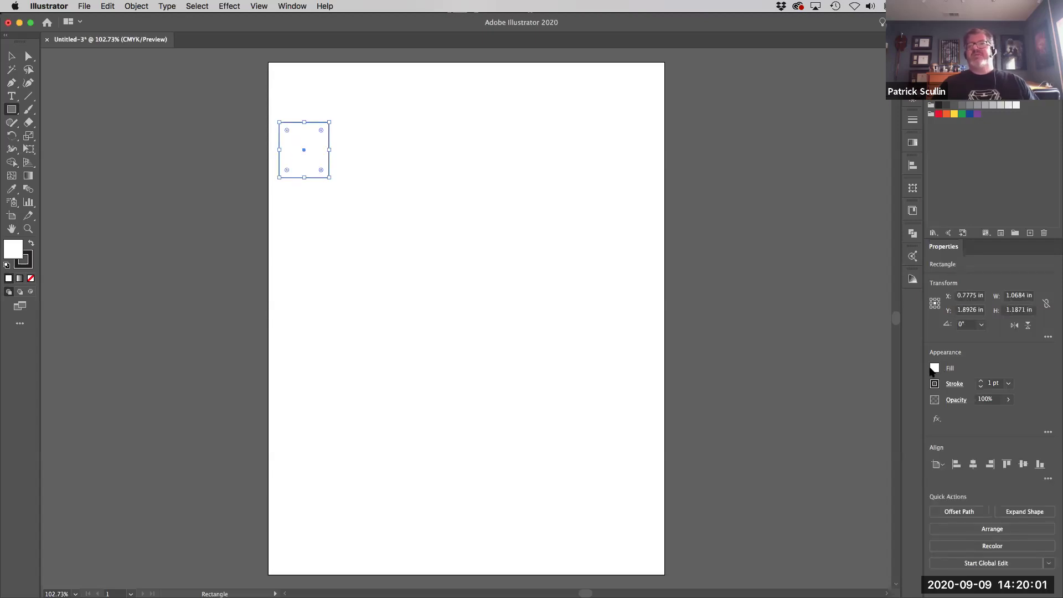
pyautogui.click(934, 369)
pyautogui.click(845, 408)
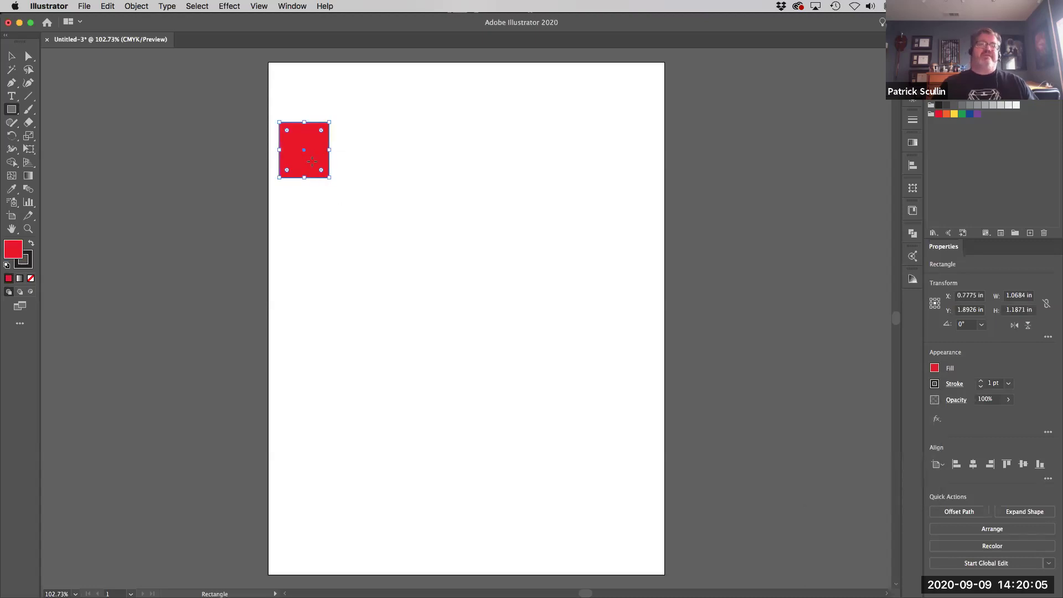
pyautogui.moveTo(311, 157); pyautogui.dragTo(345, 185)
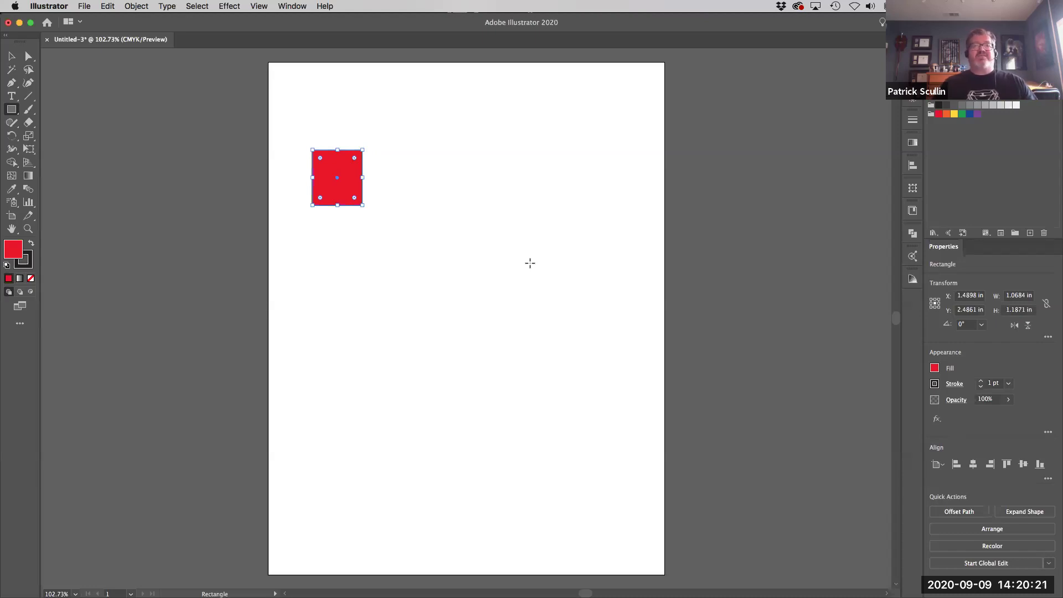
# Copy and paste the red rectangle, and undo the paste
pyautogui.press('super+c')
pyautogui.press('super+v')
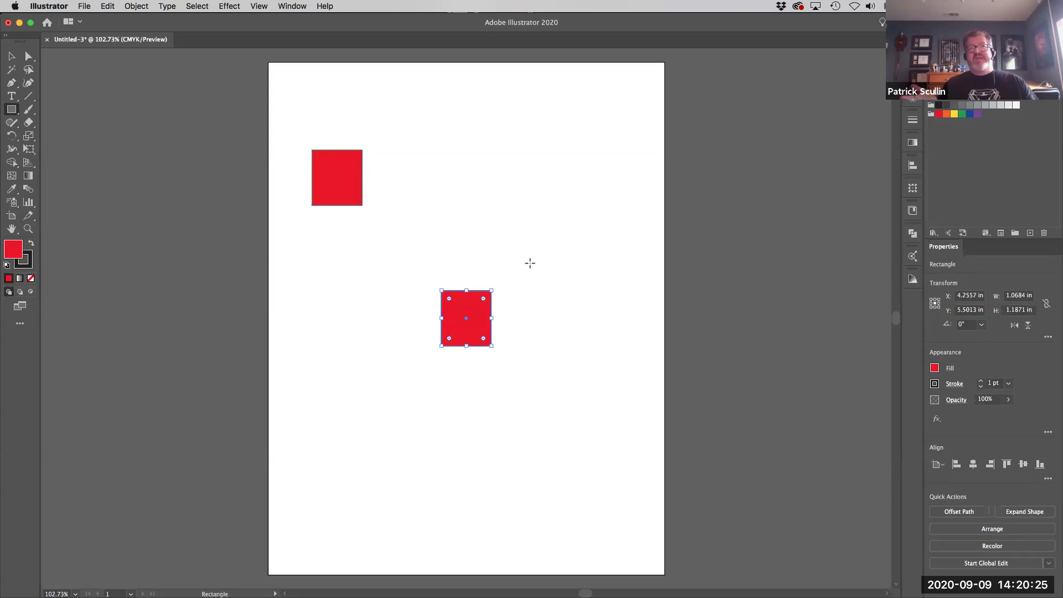
pyautogui.press('v')
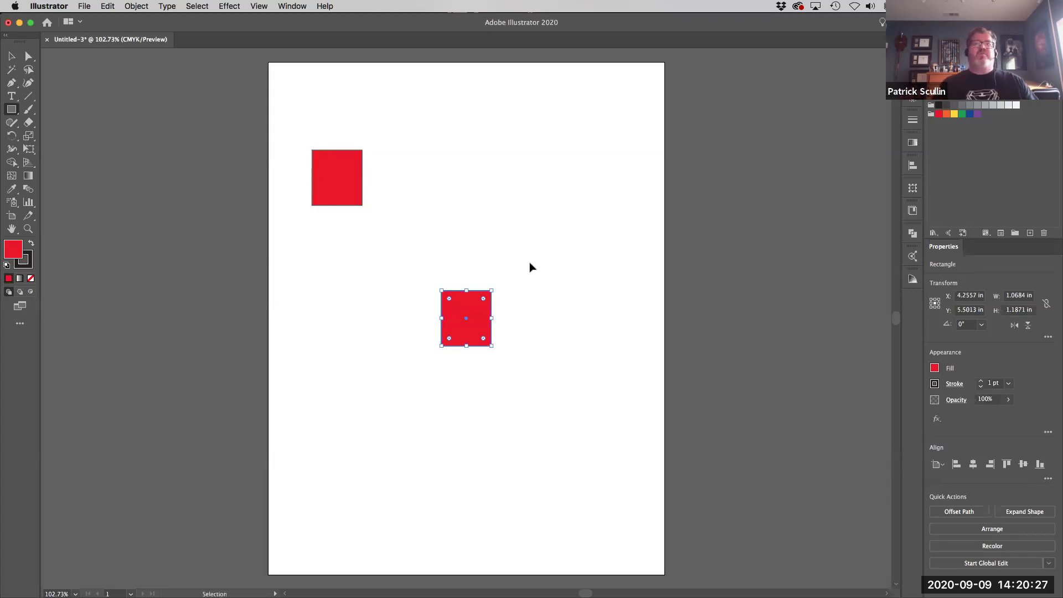
pyautogui.press('super+z')
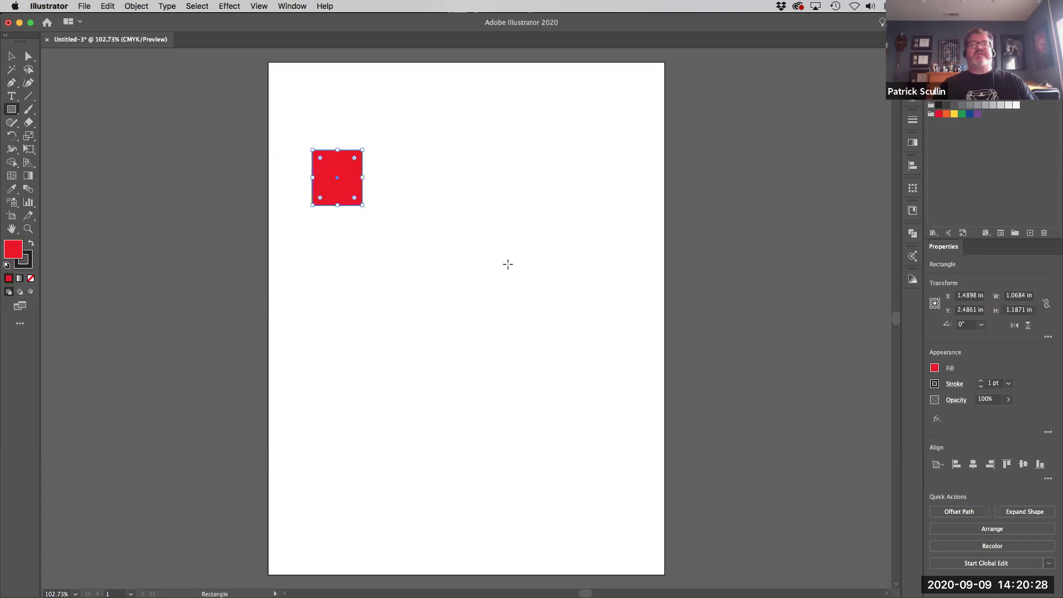
# Place a freehand duplicate of the red rectangle to its right and slightly lower, and undo it
pyautogui.click(12, 56)
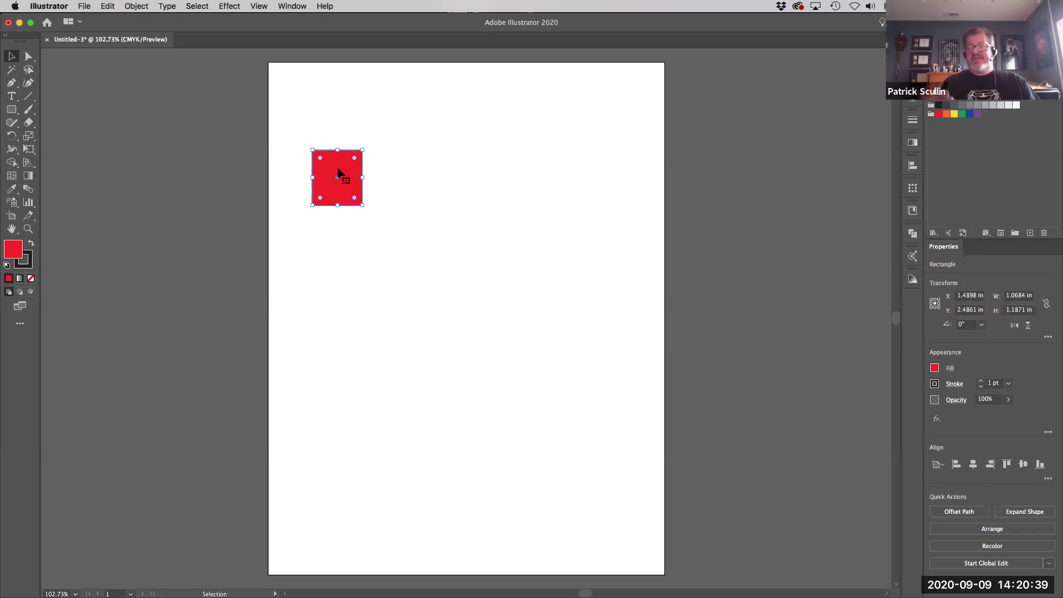
pyautogui.moveTo(333, 175); pyautogui.dragTo(450, 205)
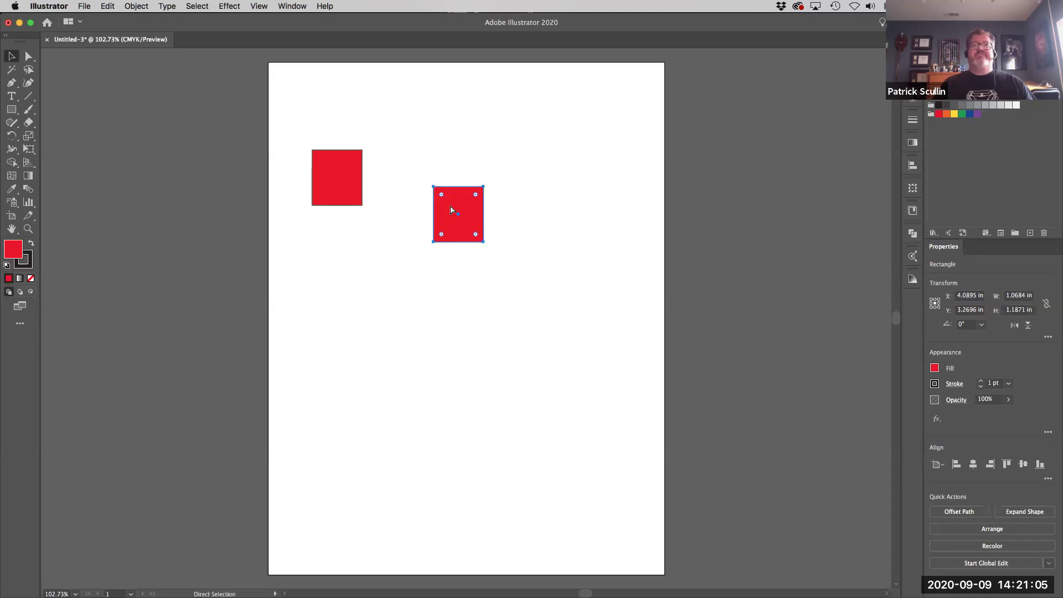
pyautogui.press('super+z')
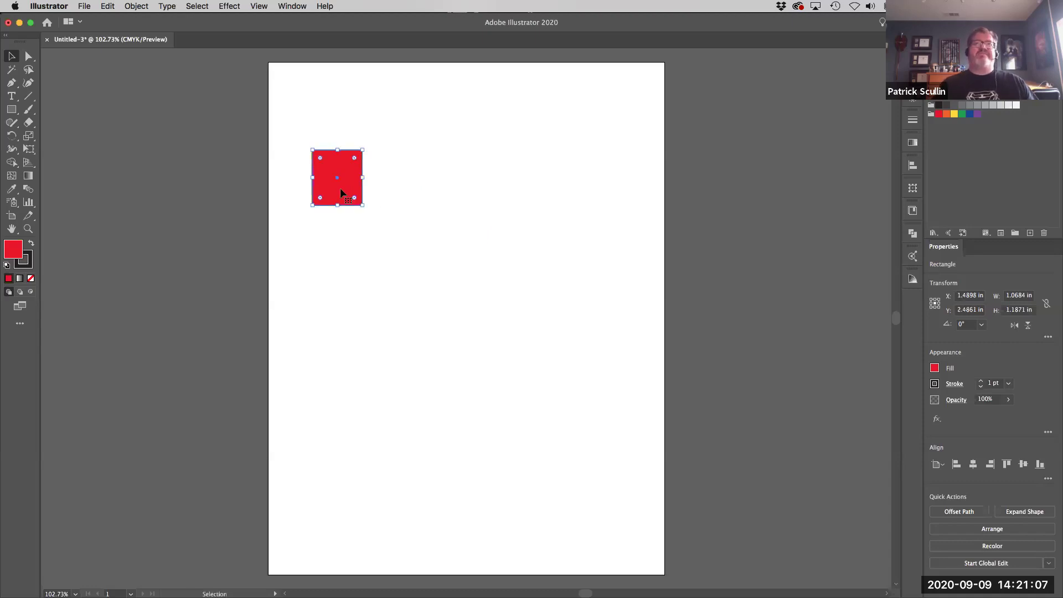
# Duplicate the rectangle horizontally, repeat the transformation three times, delete the last copy, and undo back to the single rectangle
pyautogui.moveTo(336, 188); pyautogui.dragTo(400, 202)
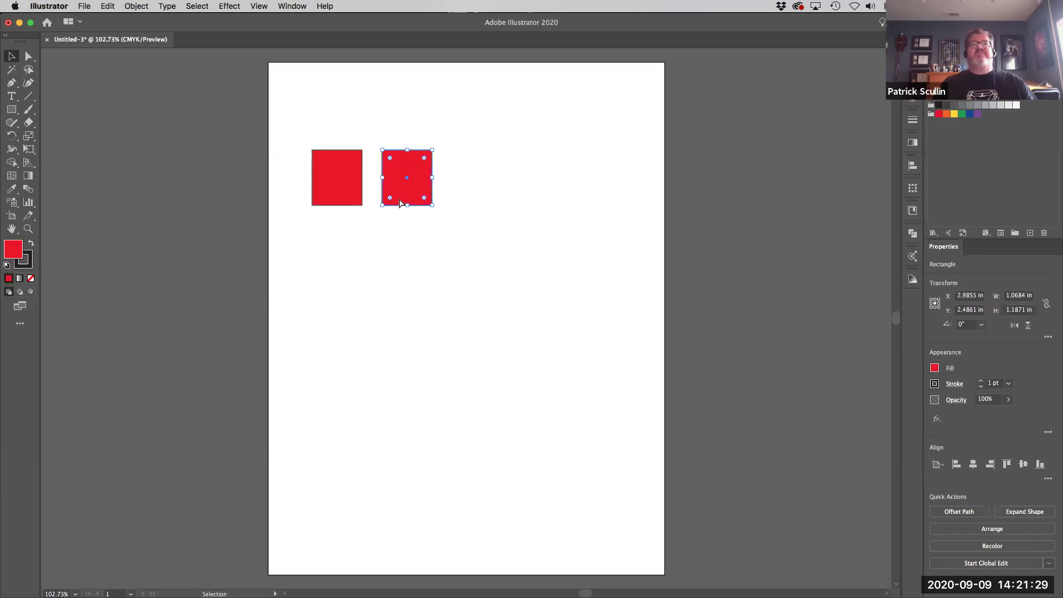
pyautogui.press('super+d')
pyautogui.press('super+d')
pyautogui.press('super+d')
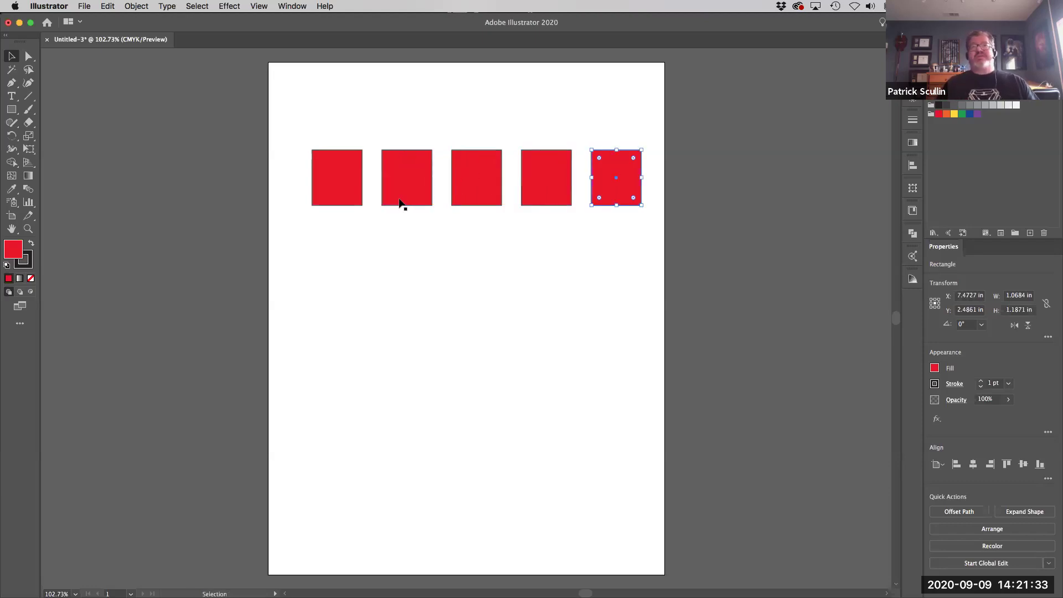
pyautogui.press('Delete')
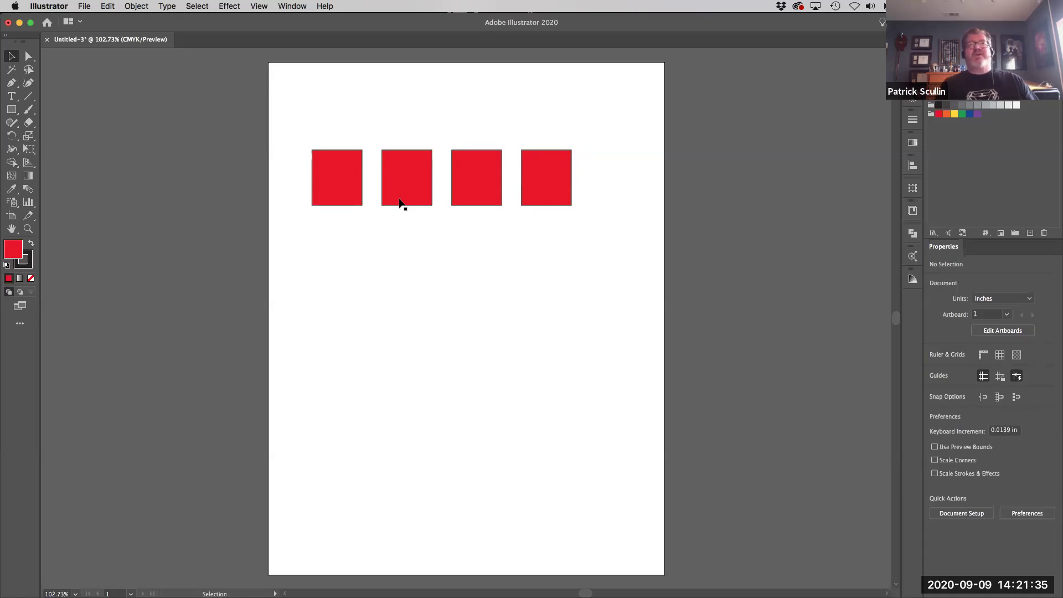
pyautogui.press('super+z')
pyautogui.press('super+z')
pyautogui.press('super+z')
pyautogui.press('super+z')
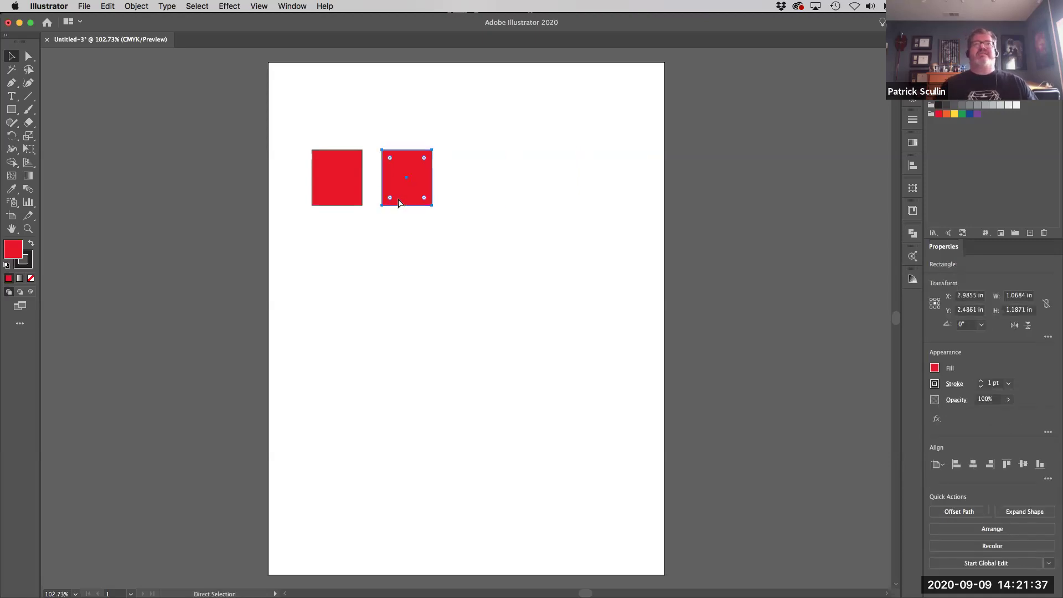
pyautogui.press('super+z')
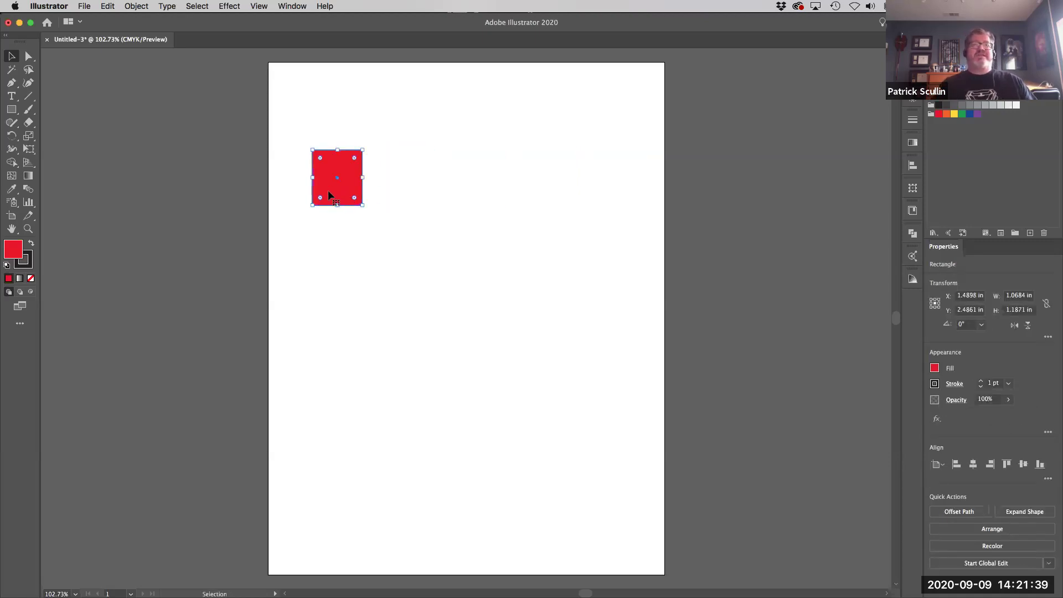
# Duplicate the rectangle to its right with a narrower gap, repeat the transformation four times, and undo all the copies
pyautogui.moveTo(329, 192); pyautogui.dragTo(385, 191)
pyautogui.moveTo(390, 191); pyautogui.dragTo(389, 192)
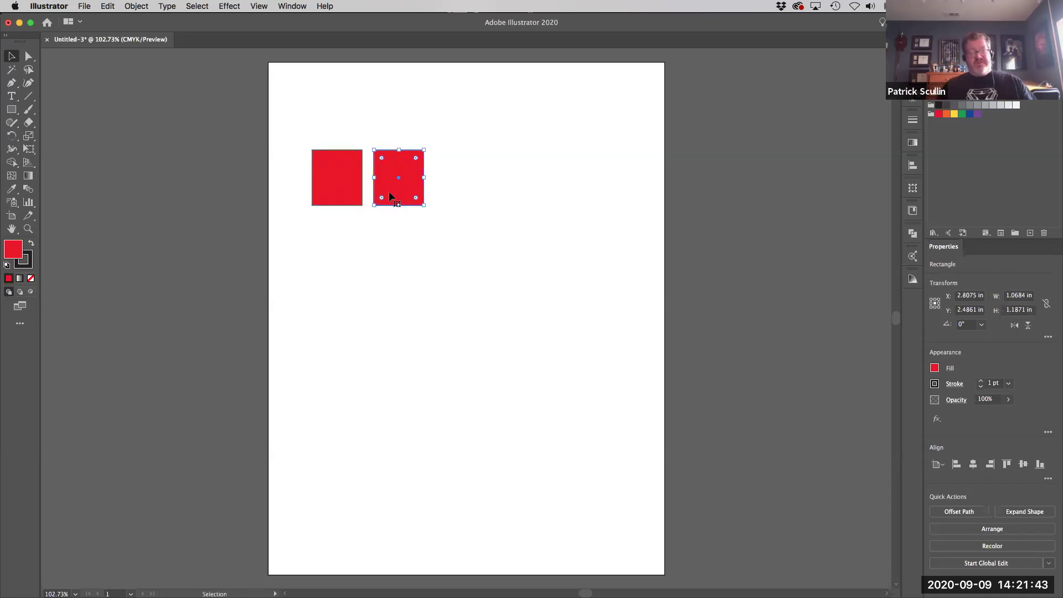
pyautogui.hotkey('ctrl', 'd')
pyautogui.hotkey('ctrl', 'd')
pyautogui.hotkey('ctrl', 'd')
pyautogui.hotkey('ctrl', 'd')
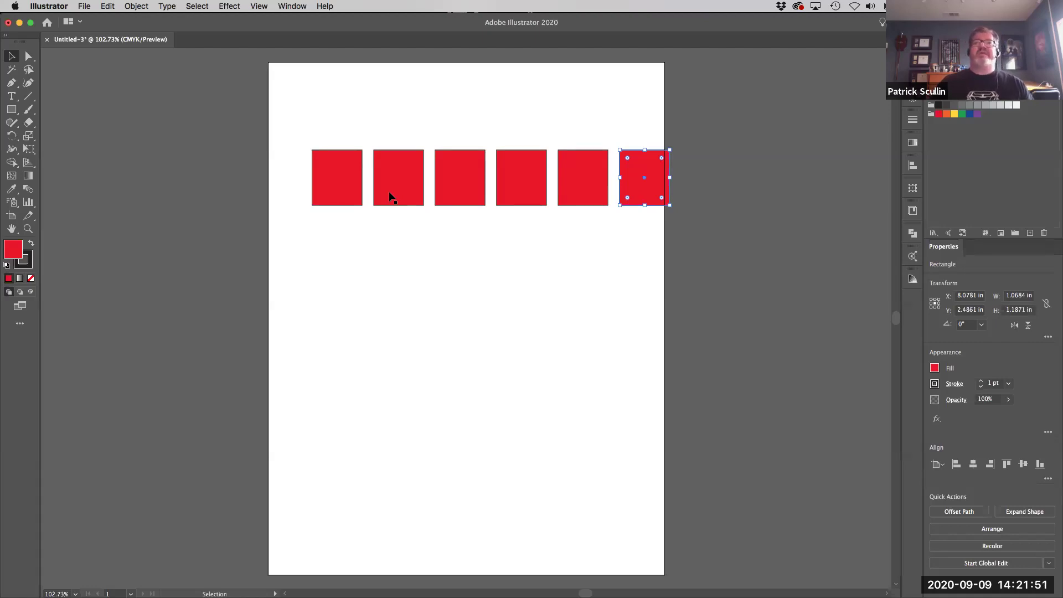
pyautogui.hotkey('ctrl', 'z')
pyautogui.hotkey('ctrl', 'z')
pyautogui.hotkey('ctrl', 'z')
pyautogui.hotkey('ctrl', 'z')
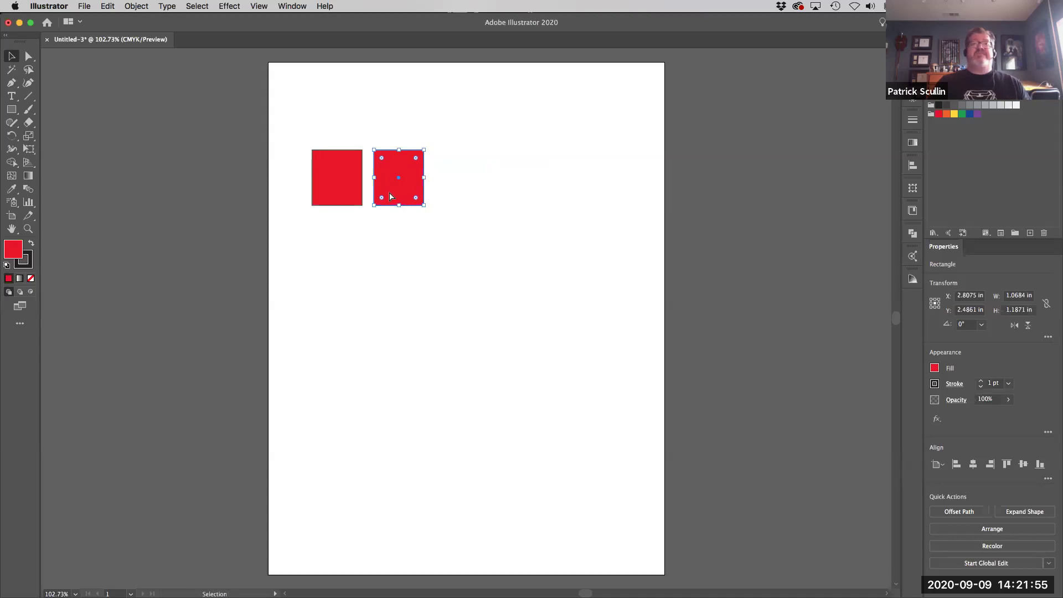
pyautogui.hotkey('ctrl', 'z')
# Move the red rectangle to the page's upper-left corner and duplicate it rightward into an evenly spaced row of six
pyautogui.moveTo(340, 192); pyautogui.dragTo(372, 123)
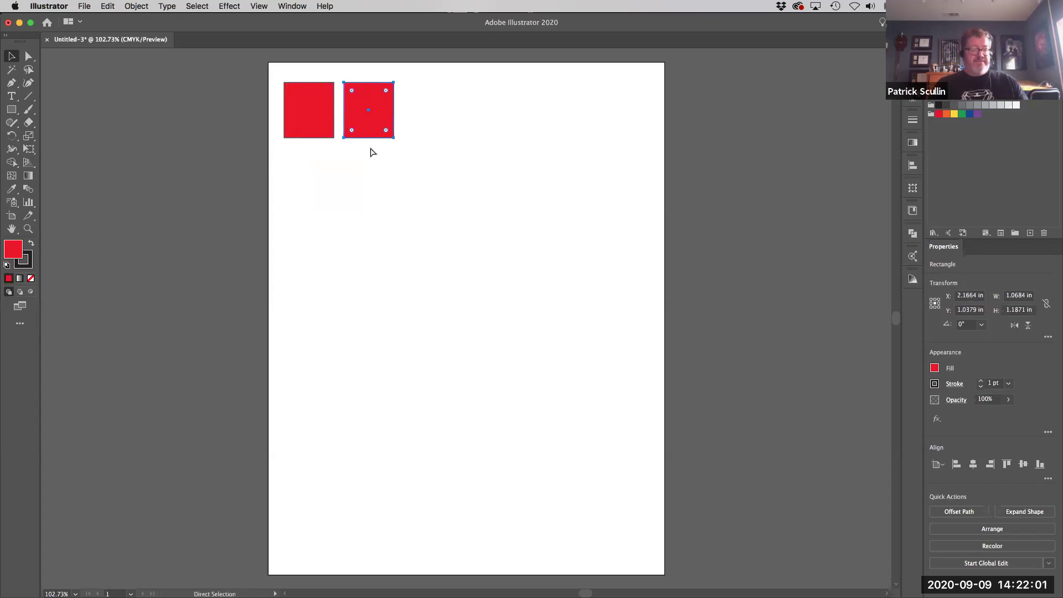
pyautogui.hotkey('ctrl', 'd')
pyautogui.hotkey('ctrl', 'd')
pyautogui.hotkey('ctrl', 'd')
pyautogui.hotkey('ctrl', 'd')
# Duplicate the whole row of six rectangles straight down and repeat the transformation four times to make six rows
pyautogui.moveTo(249, 68); pyautogui.dragTo(675, 158)
pyautogui.moveTo(616, 123); pyautogui.dragTo(617, 194)
pyautogui.hotkey('ctrl', 'd')
pyautogui.hotkey('ctrl', 'd')
pyautogui.hotkey('ctrl', 'd')
pyautogui.hotkey('ctrl', 'd')
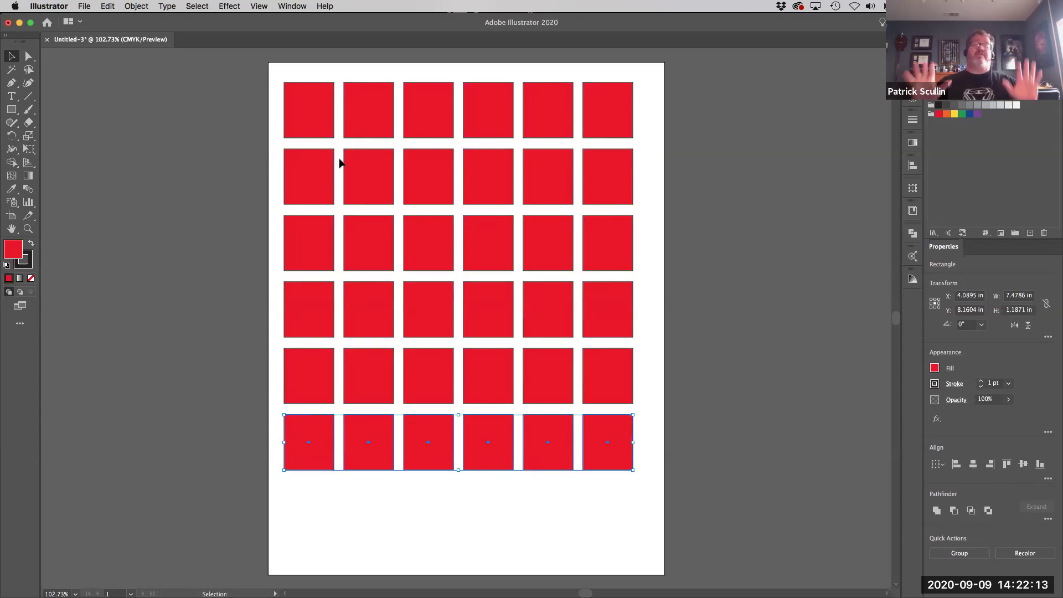
# Delete the entire grid of red rectangles from the page
pyautogui.hotkey('ctrl', 'Up')
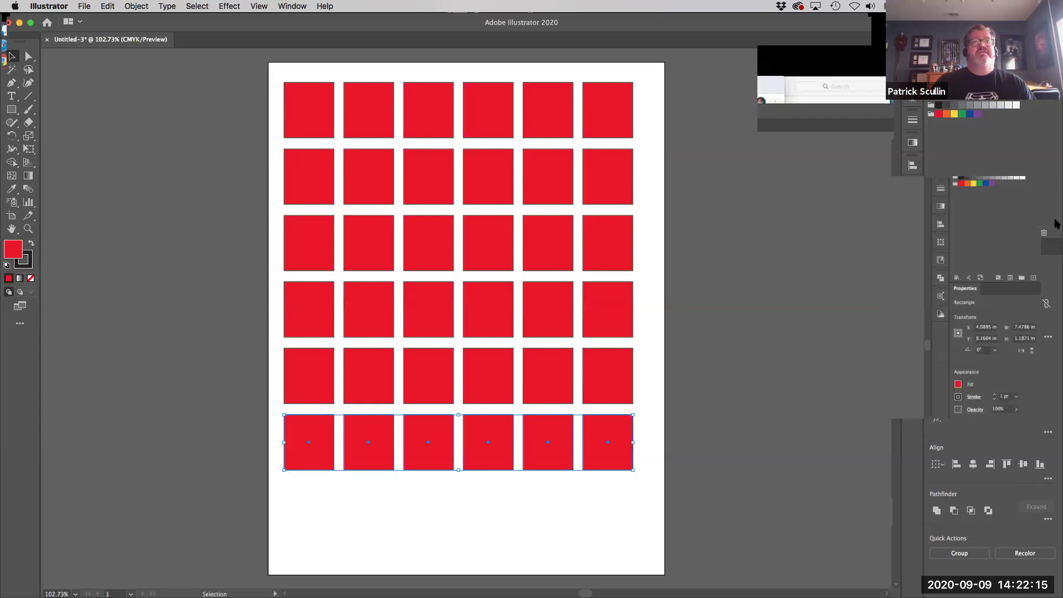
pyautogui.moveTo(260, 69); pyautogui.dragTo(732, 493)
pyautogui.press('Delete')
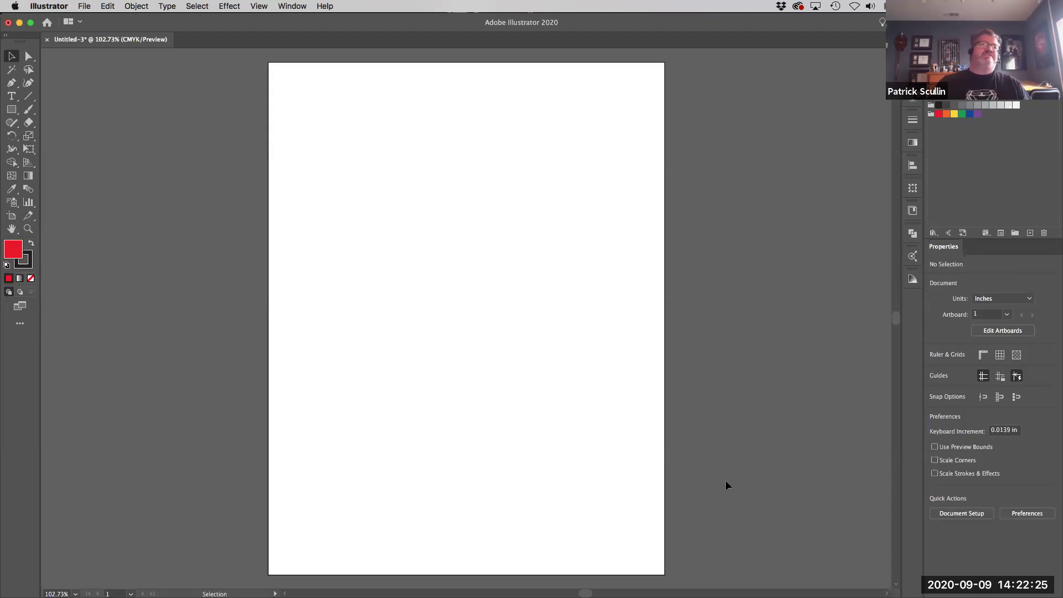
# Draw a red rectangle about 4.69 in wide and 4.32 in high on the upper half of the empty page
pyautogui.click(13, 111)
pyautogui.moveTo(15, 111); pyautogui.dragTo(60, 111)
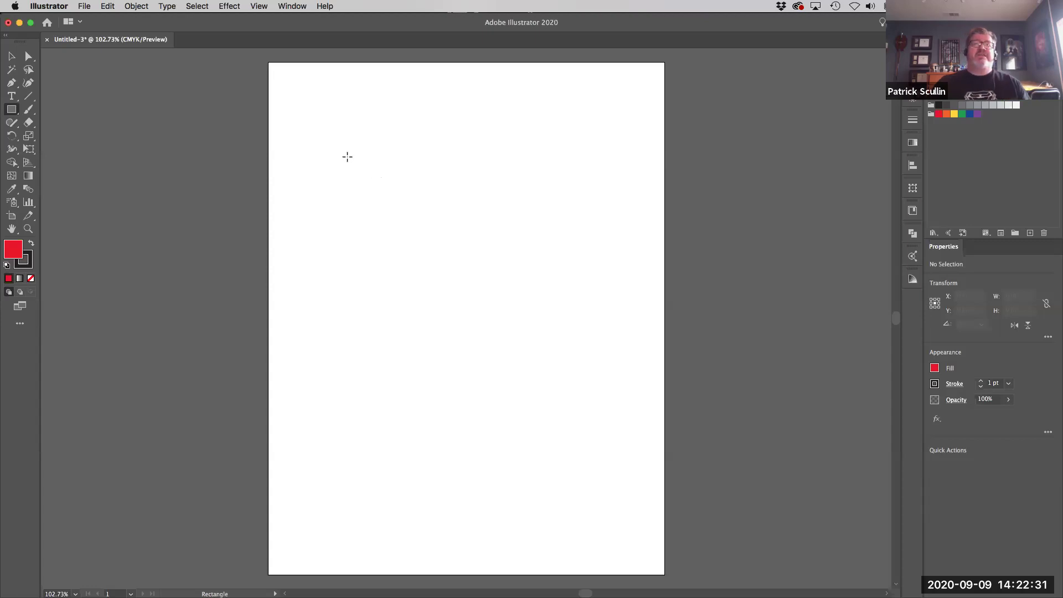
pyautogui.moveTo(346, 150); pyautogui.dragTo(566, 352)
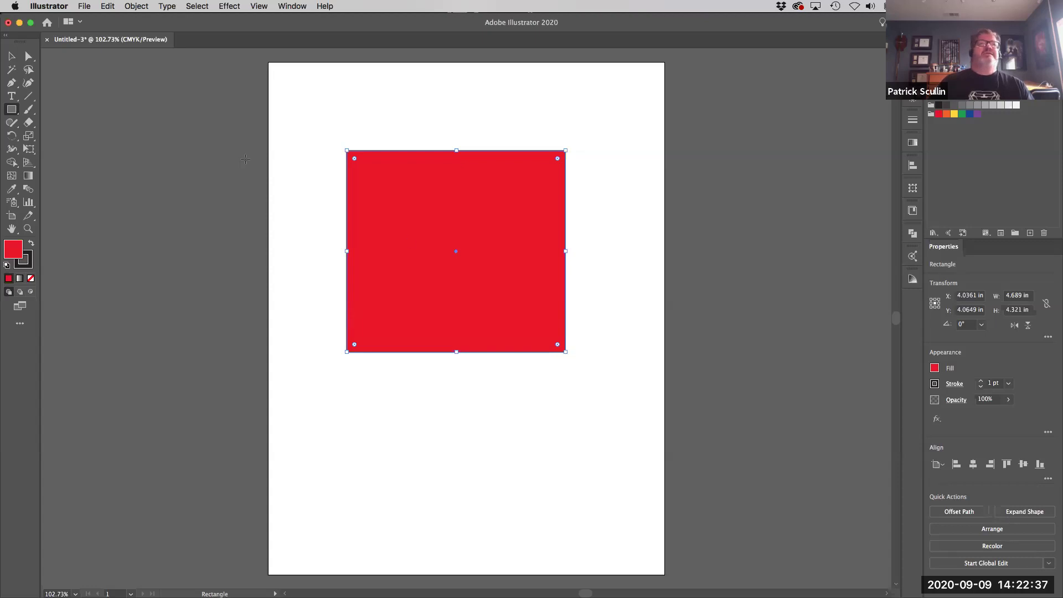
# Round all four corners of the rectangle with its corner widgets, return them to square, and delete the rectangle
pyautogui.click(31, 57)
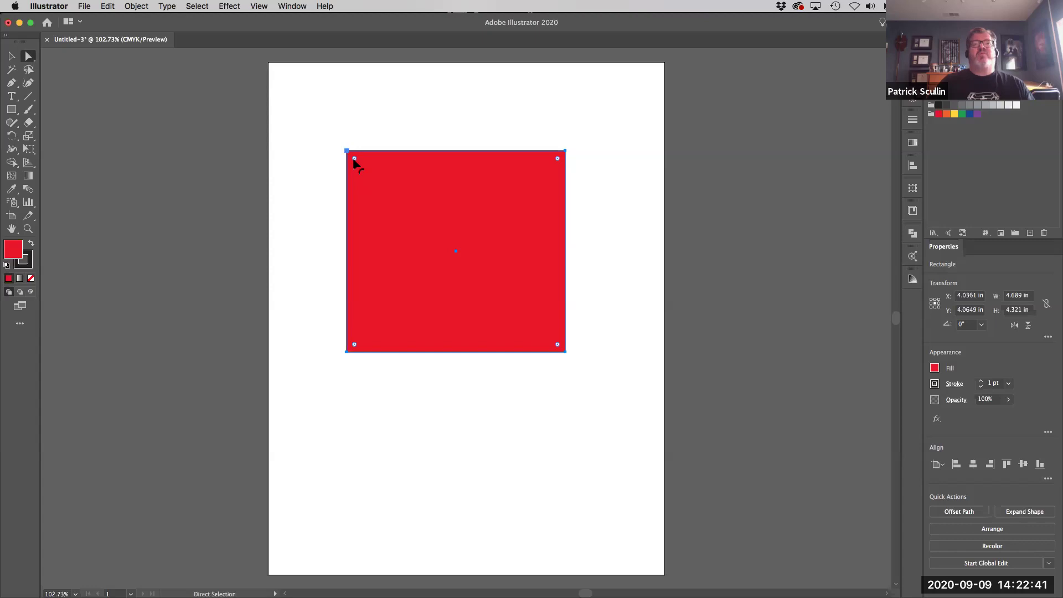
pyautogui.moveTo(355, 159); pyautogui.dragTo(404, 217)
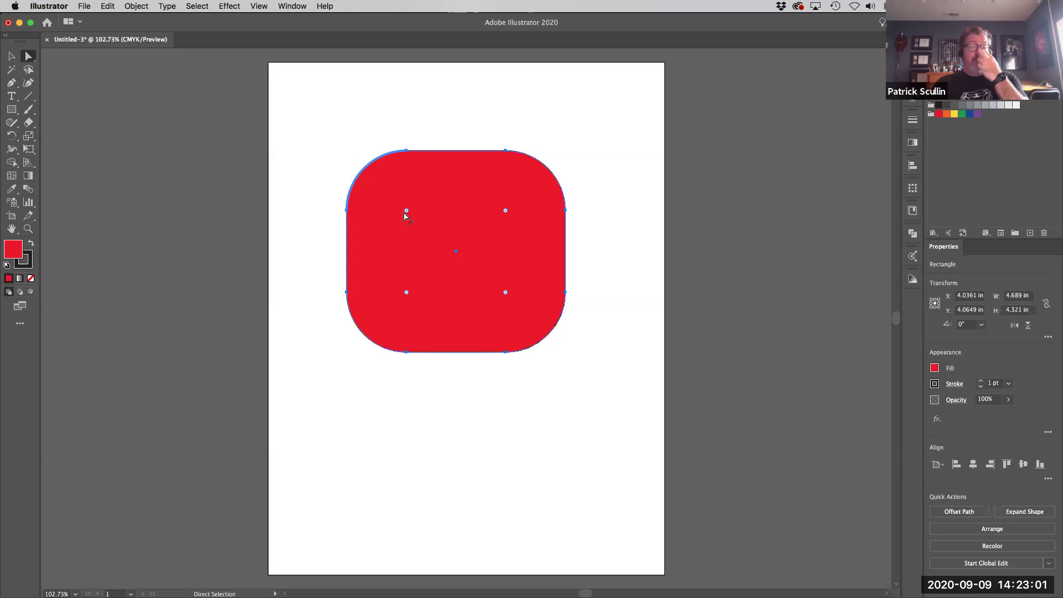
pyautogui.moveTo(407, 211); pyautogui.dragTo(292, 107)
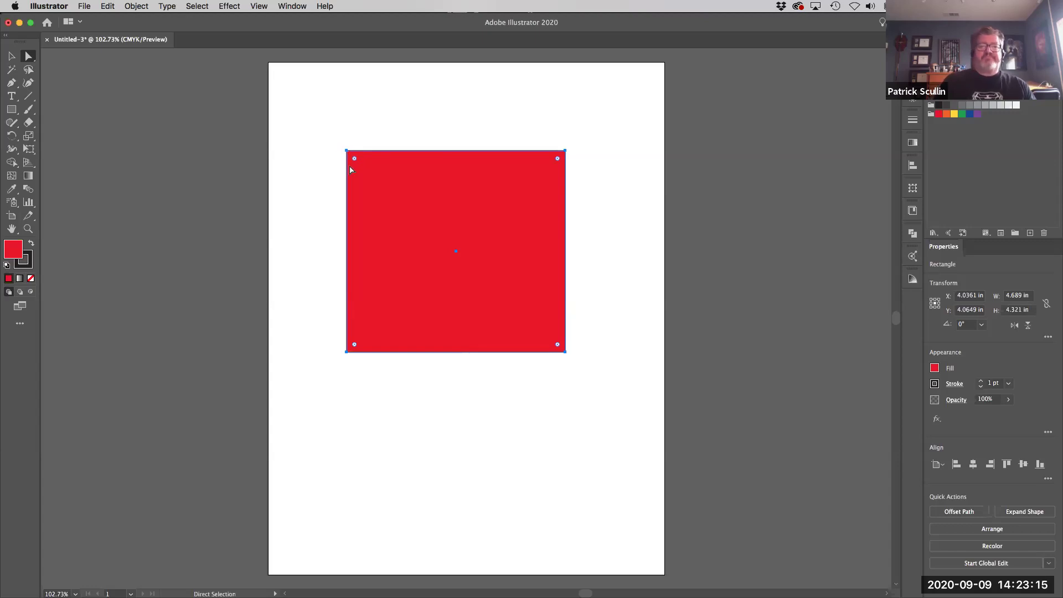
pyautogui.press('Delete')
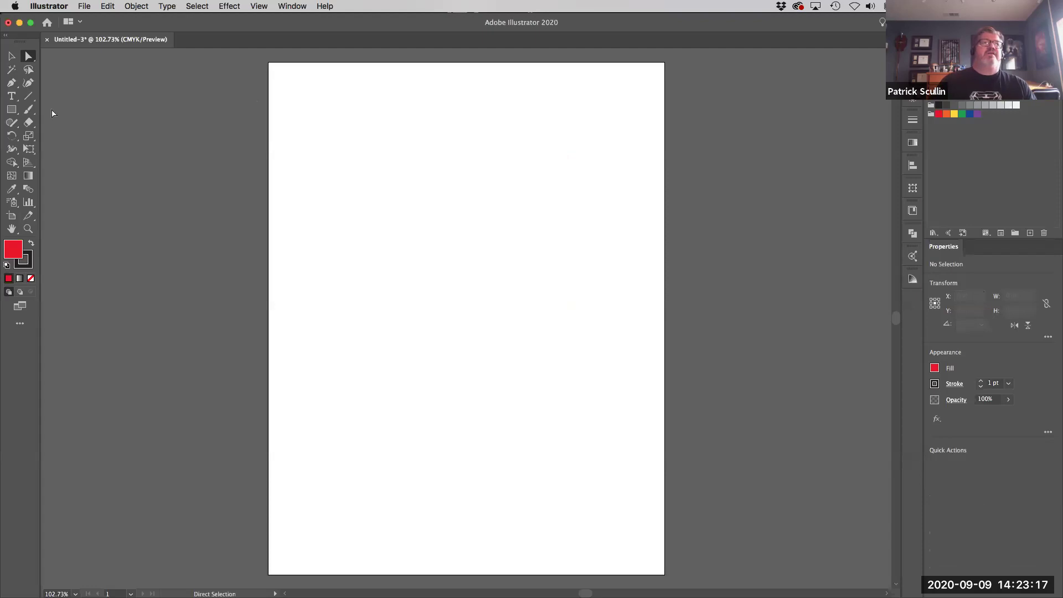
# Draw a twelve-pointed star about 4.66 in wide with the Star tool, adding points while drawing, and delete it
pyautogui.moveTo(12, 109); pyautogui.dragTo(66, 159)
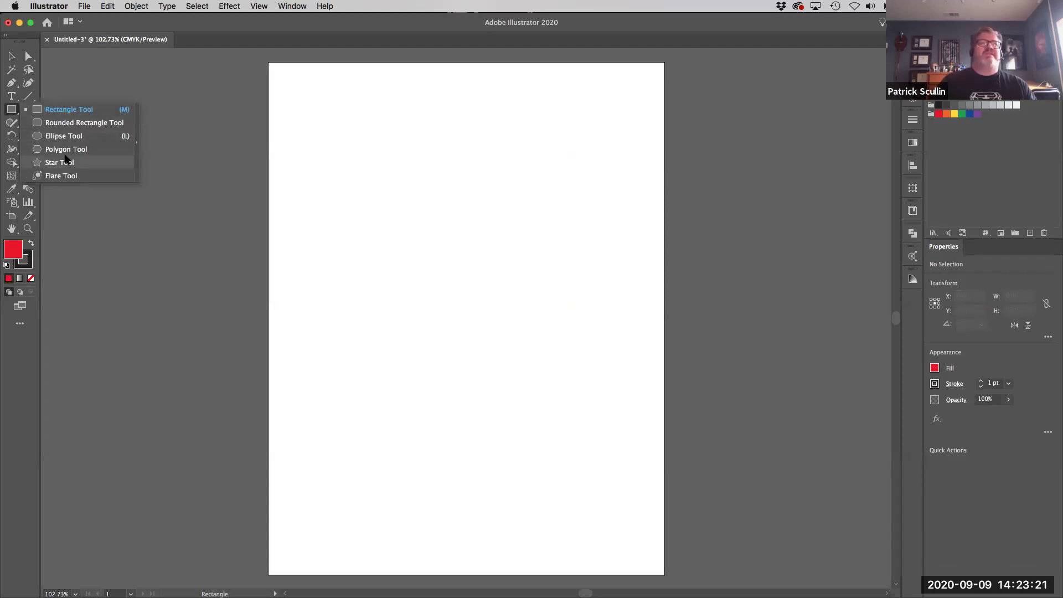
pyautogui.moveTo(65, 159); pyautogui.dragTo(67, 162)
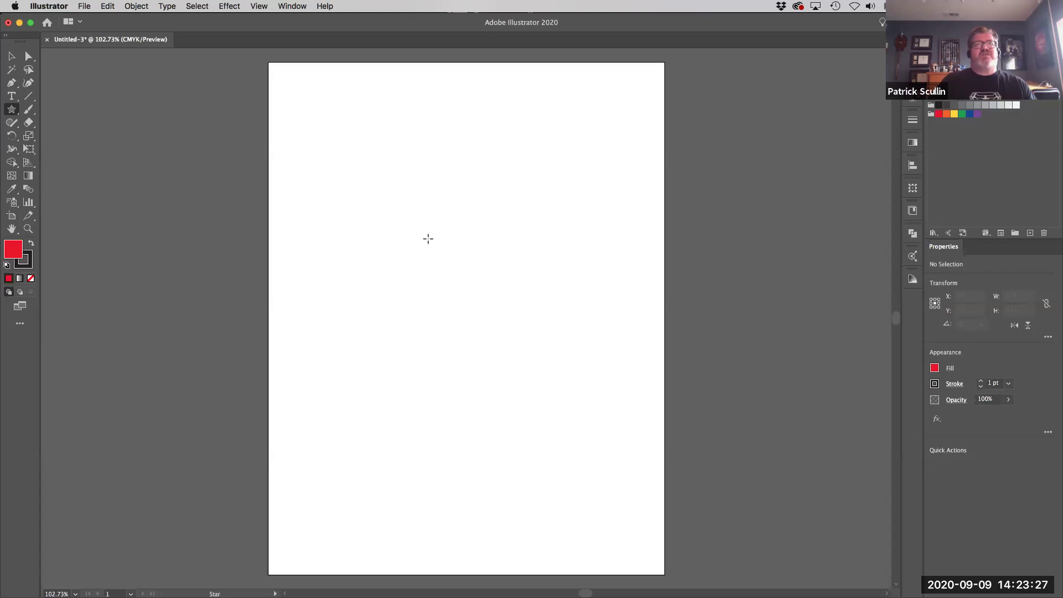
pyautogui.moveTo(351, 195); pyautogui.dragTo(497, 348)
pyautogui.press('super+z')
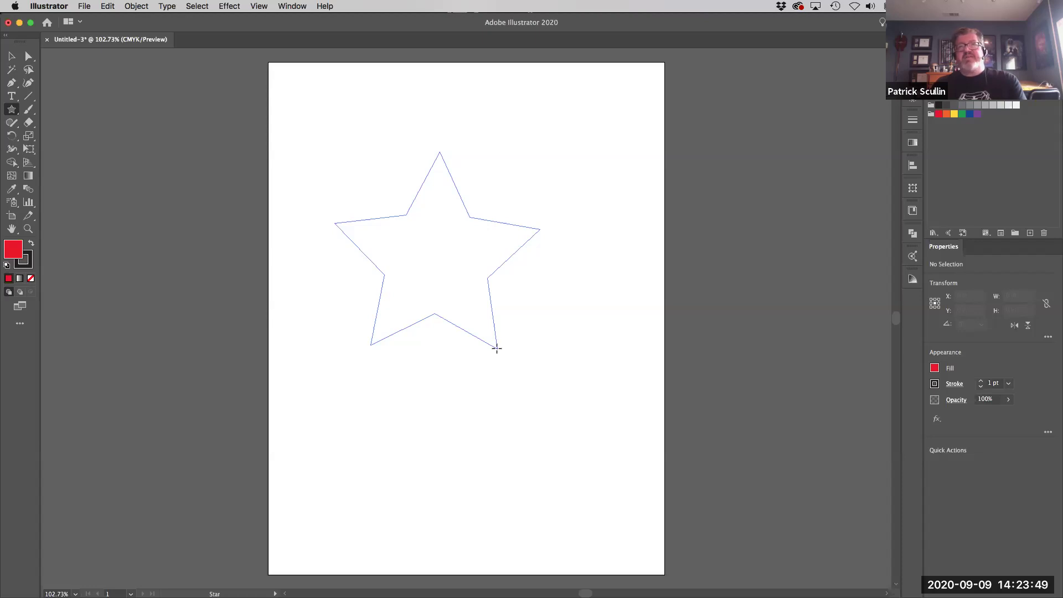
pyautogui.press('Up')
pyautogui.press('Up')
pyautogui.press('Up')
pyautogui.press('Up')
pyautogui.press('Up')
pyautogui.moveTo(496, 348); pyautogui.dragTo(498, 348)
pyautogui.press('Up')
pyautogui.press('Up')
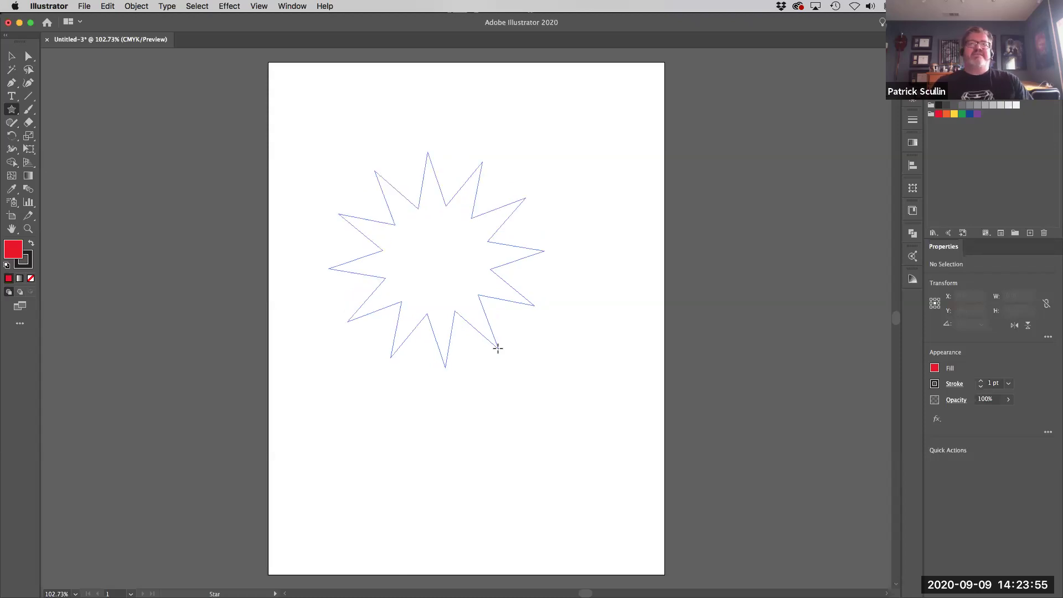
pyautogui.moveTo(498, 348); pyautogui.dragTo(498, 348)
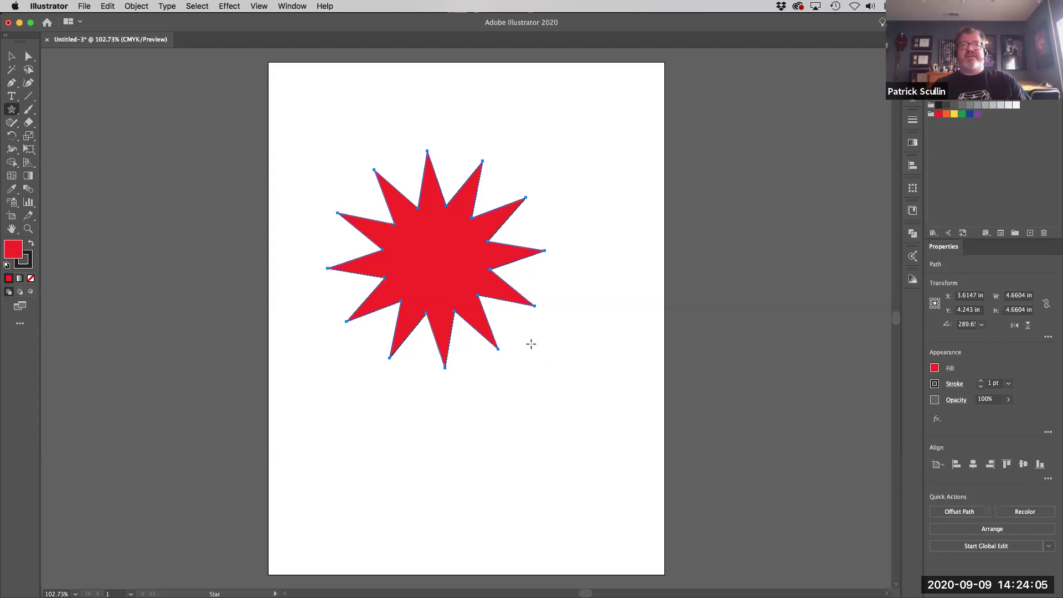
pyautogui.press('Delete')
# Draw an eleven-pointed star about 5.24 in wide, raising and lowering its point count while drawing, and delete it
pyautogui.moveTo(399, 183); pyautogui.dragTo(426, 215)
pyautogui.press('Delete')
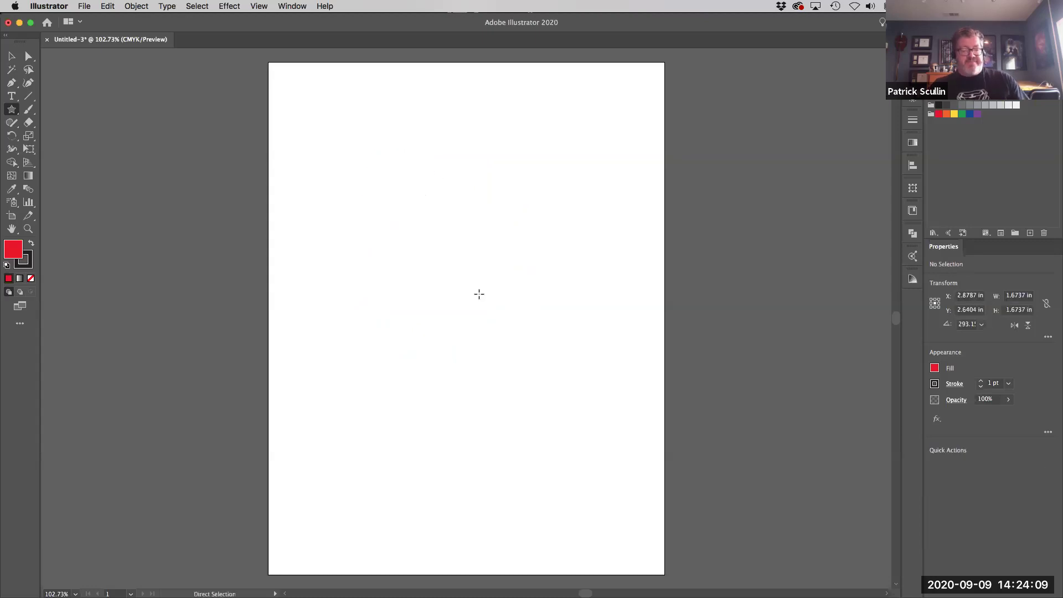
pyautogui.moveTo(465, 295); pyautogui.dragTo(532, 400)
pyautogui.press('Up')
pyautogui.press('Up')
pyautogui.press('Up')
pyautogui.press('Up')
pyautogui.press('Up')
pyautogui.press('Up')
pyautogui.press('Up')
pyautogui.press('Up')
pyautogui.press('Up')
pyautogui.press('Down')
pyautogui.press('Down')
pyautogui.press('Down')
pyautogui.press('Down')
pyautogui.press('Down')
pyautogui.press('Down')
pyautogui.press('Down')
pyautogui.press('Down')
pyautogui.press('Down')
pyautogui.press('Down')
pyautogui.press('Down')
pyautogui.press('Down')
pyautogui.press('Down')
pyautogui.press('Down')
pyautogui.press('Up')
pyautogui.press('Up')
pyautogui.press('Up')
pyautogui.press('Up')
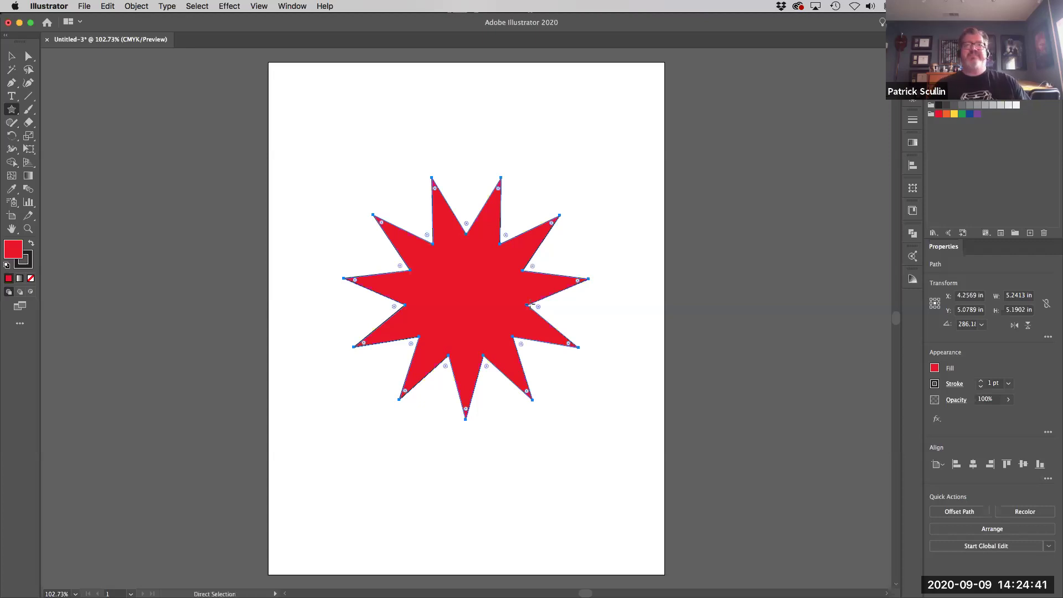
pyautogui.press('Delete')
# Draw an eleven-pointed star about 6.68 in wide with long, narrow points by fixing its inner radius, and delete it
pyautogui.moveTo(470, 298); pyautogui.dragTo(559, 382)
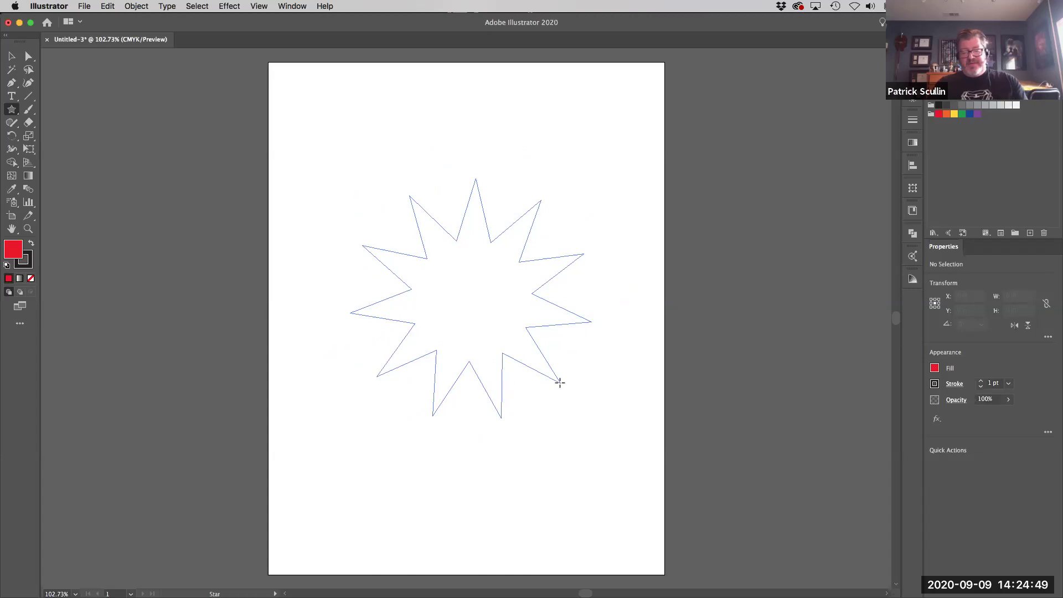
pyautogui.moveTo(559, 382); pyautogui.dragTo(563, 430)
pyautogui.moveTo(566, 458); pyautogui.dragTo(530, 446)
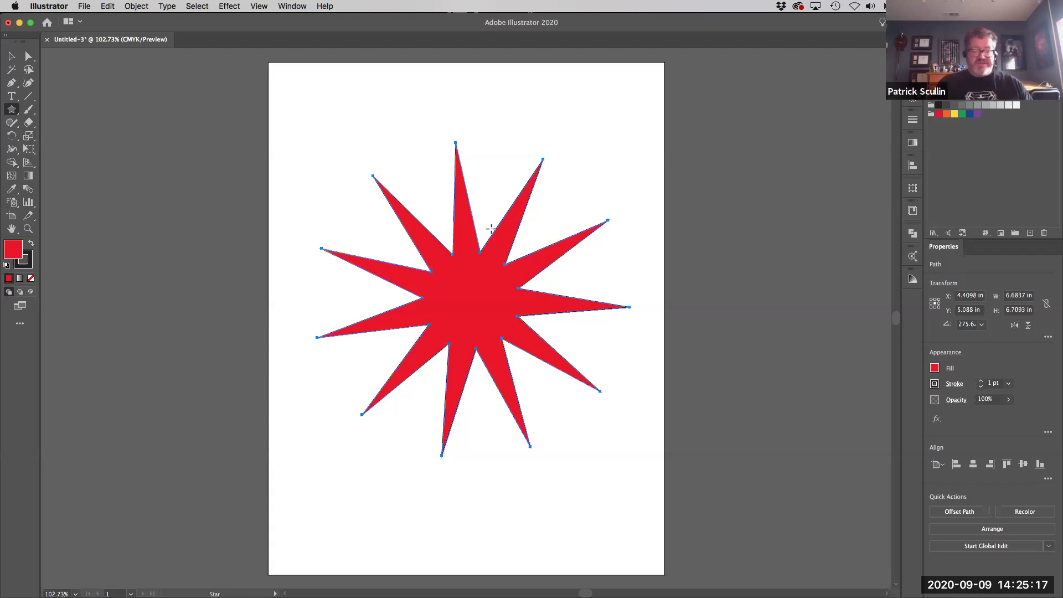
pyautogui.press('Delete')
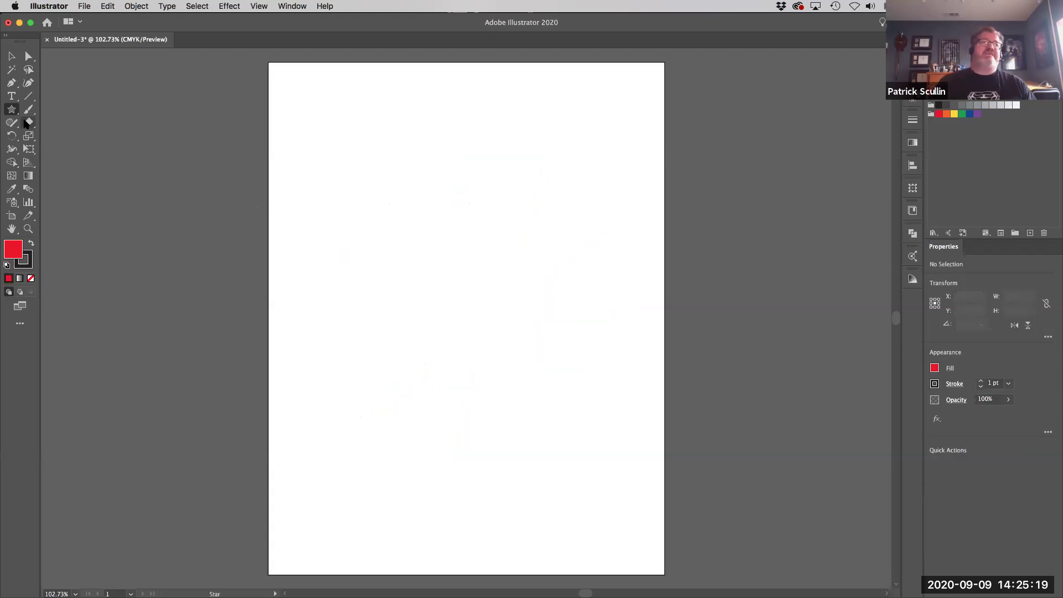
# Draw an upright triangle about 3.12 in wide with the Polygon tool, varying its number of sides while drawing, and delete it
pyautogui.click(11, 109)
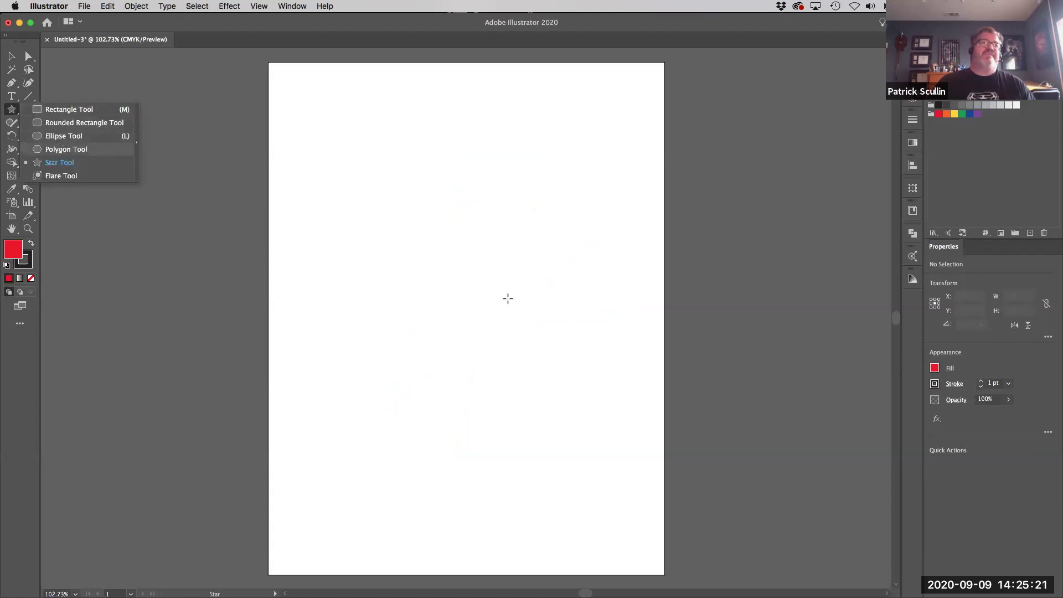
pyautogui.click(66, 149)
pyautogui.moveTo(416, 252); pyautogui.dragTo(447, 329)
pyautogui.press('Down')
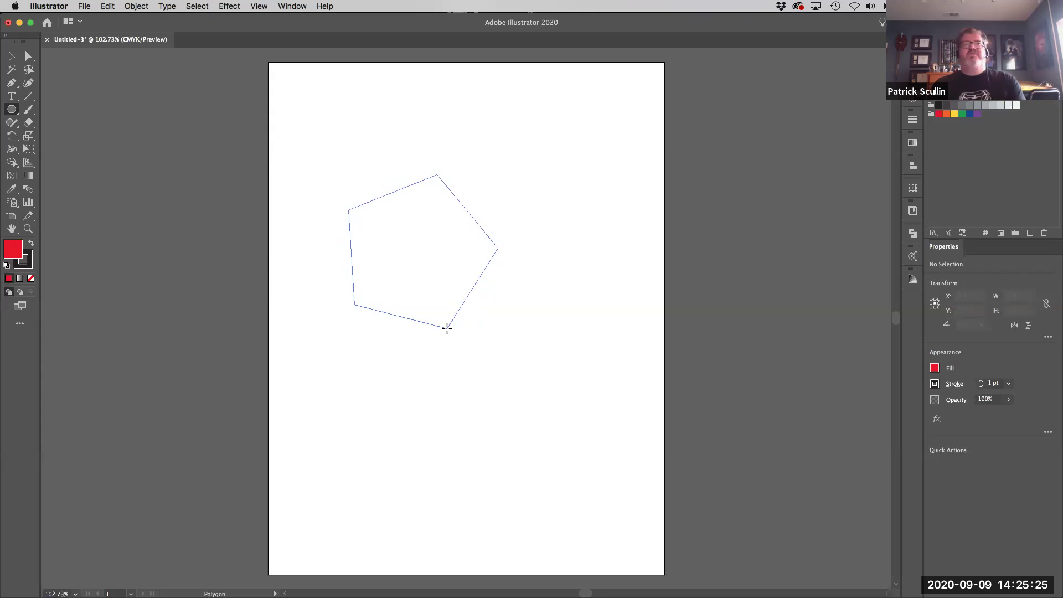
pyautogui.press('Down')
pyautogui.moveTo(447, 328); pyautogui.dragTo(425, 336)
pyautogui.press('Down')
pyautogui.press('Up')
pyautogui.press('Up')
pyautogui.press('Up')
pyautogui.press('Up')
pyautogui.press('Up')
pyautogui.press('Up')
pyautogui.press('Down')
pyautogui.press('Down')
pyautogui.press('Down')
pyautogui.press('Down')
pyautogui.press('Down')
pyautogui.press('Down')
pyautogui.press('shift')
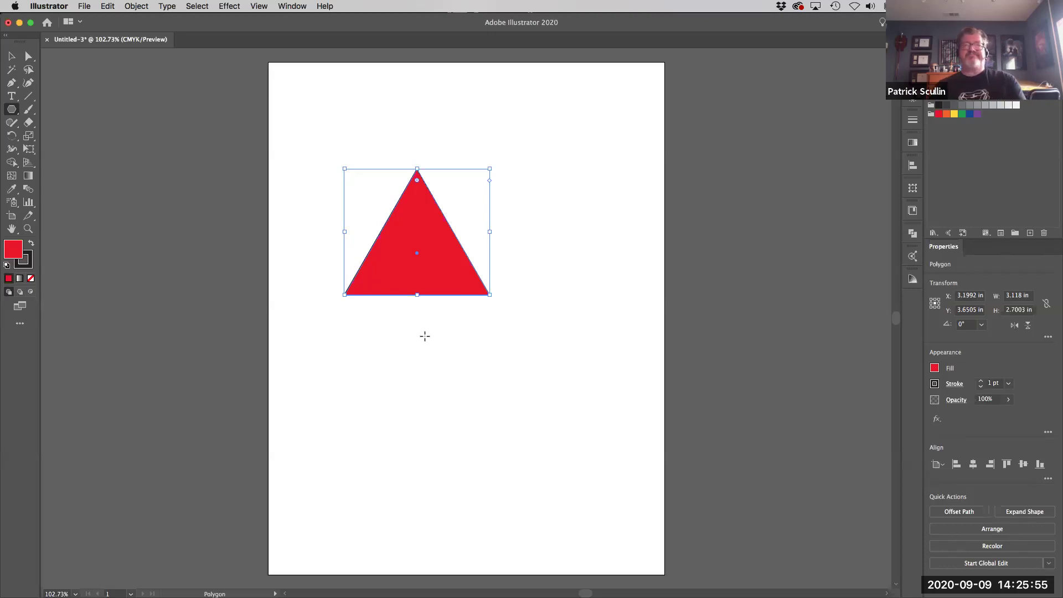
pyautogui.press('Delete')
# Create a rectangle with an exact width and height of 4 in, and delete it
pyautogui.moveTo(15, 114); pyautogui.dragTo(33, 111)
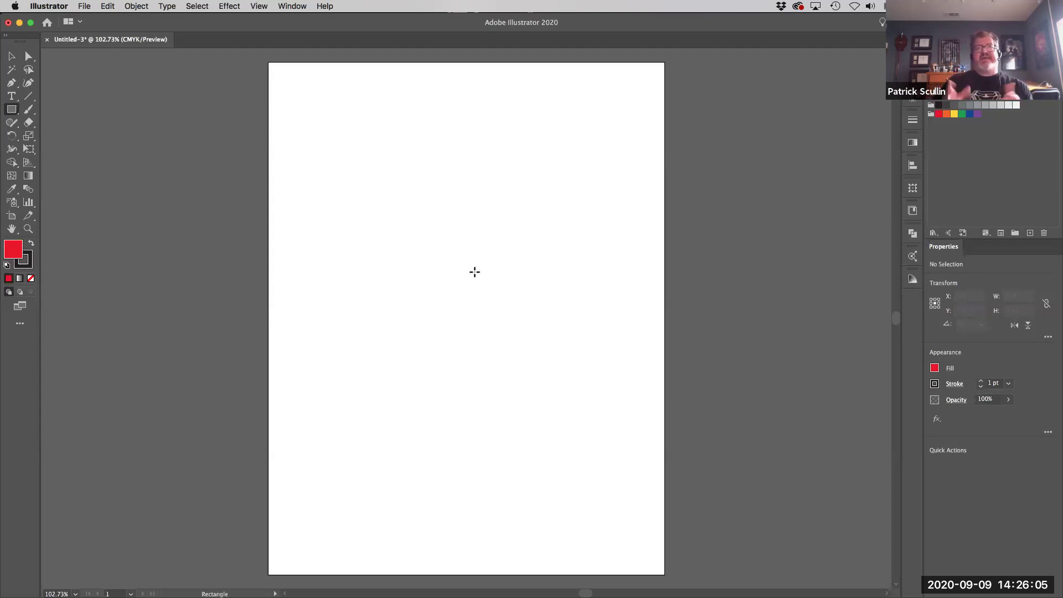
pyautogui.click(440, 260)
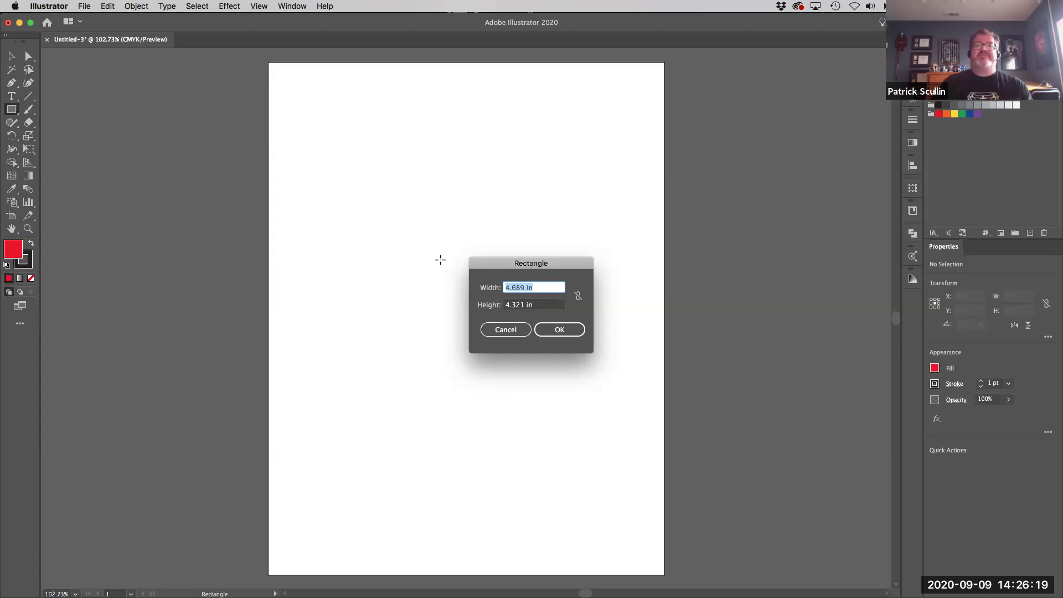
pyautogui.write('4')
pyautogui.press('Tab')
pyautogui.write('4')
pyautogui.press('Tab')
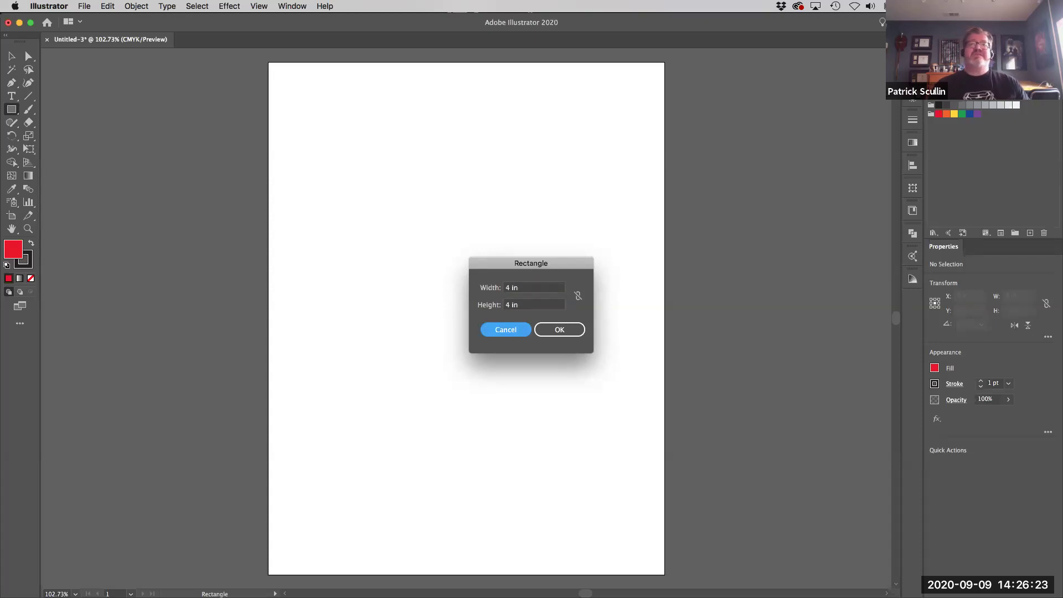
pyautogui.click(567, 331)
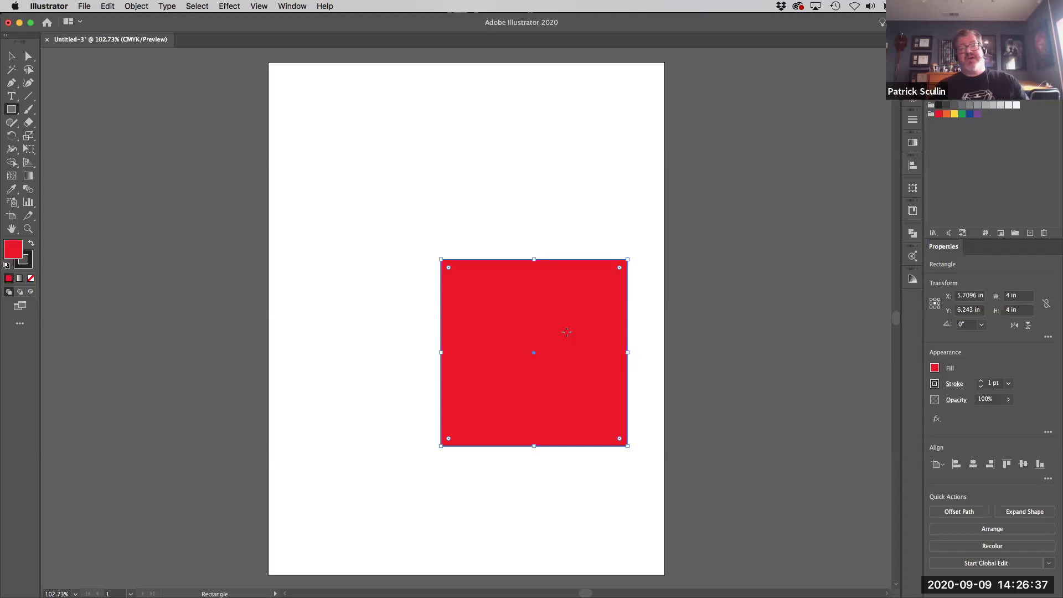
pyautogui.press('Delete')
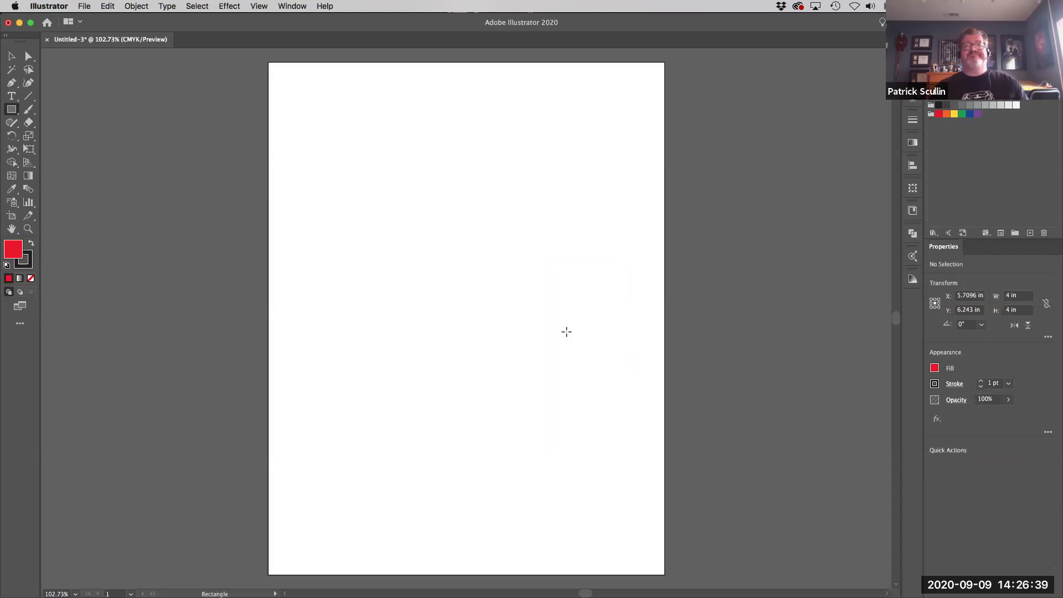
# Show the document grid, draw a rectangle about 1.58 by 1.99 in along its lines, and delete the rectangle
pyautogui.click(259, 7)
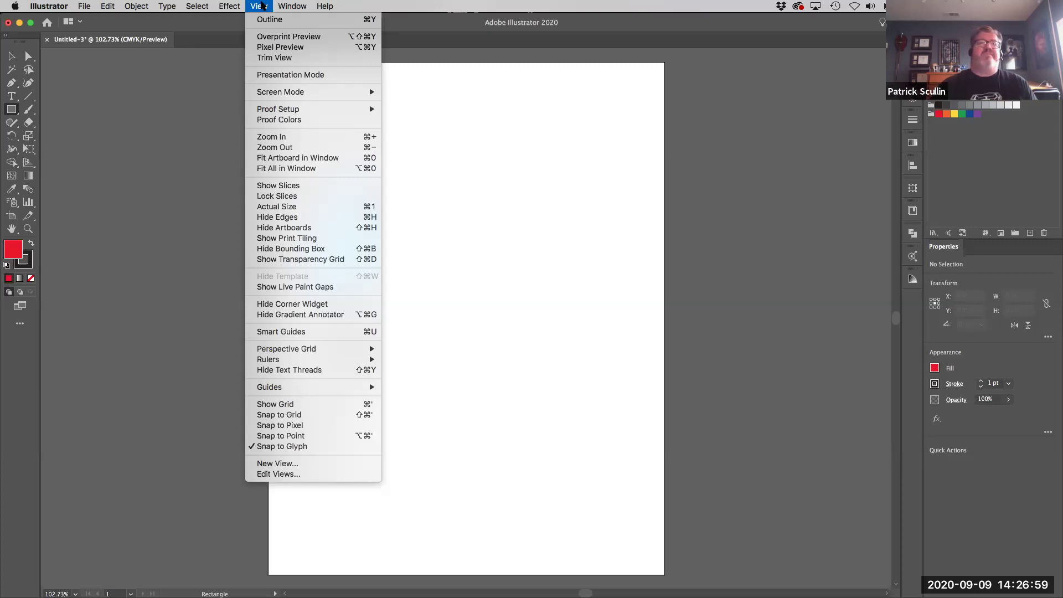
pyautogui.click(302, 408)
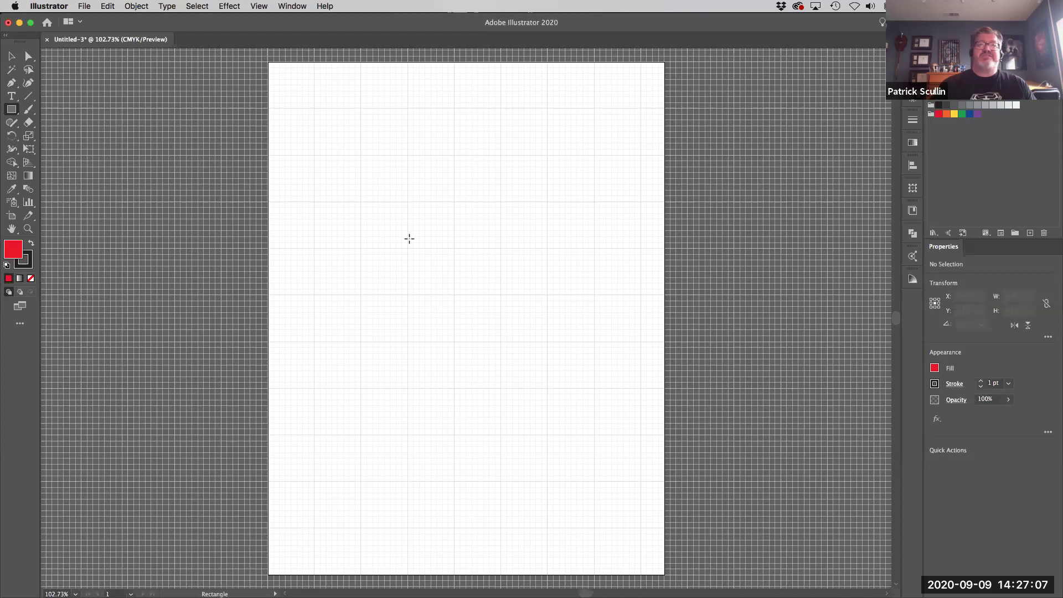
pyautogui.moveTo(361, 201); pyautogui.dragTo(435, 294)
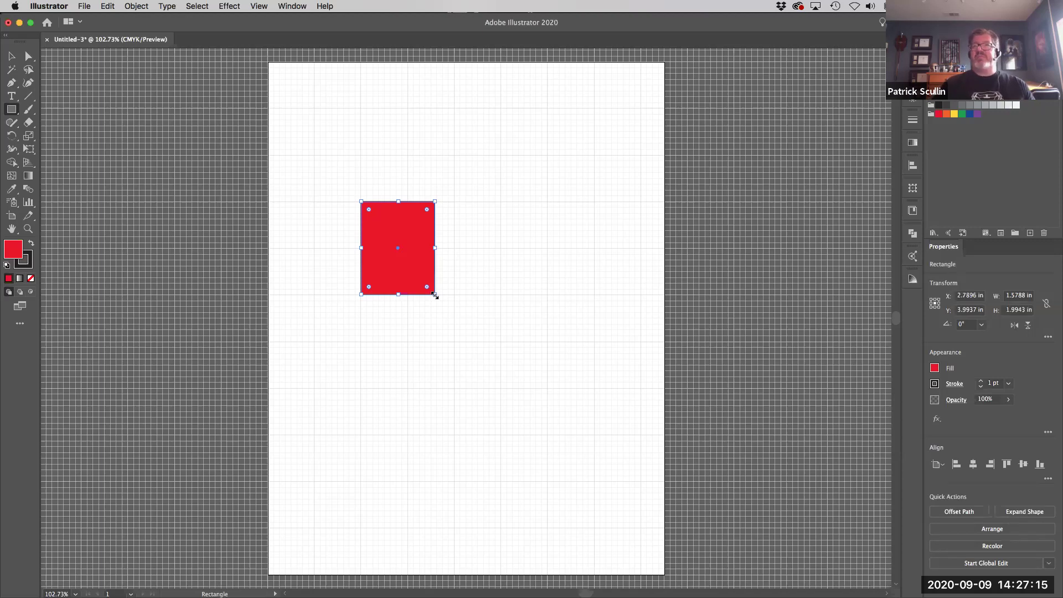
pyautogui.press('Delete')
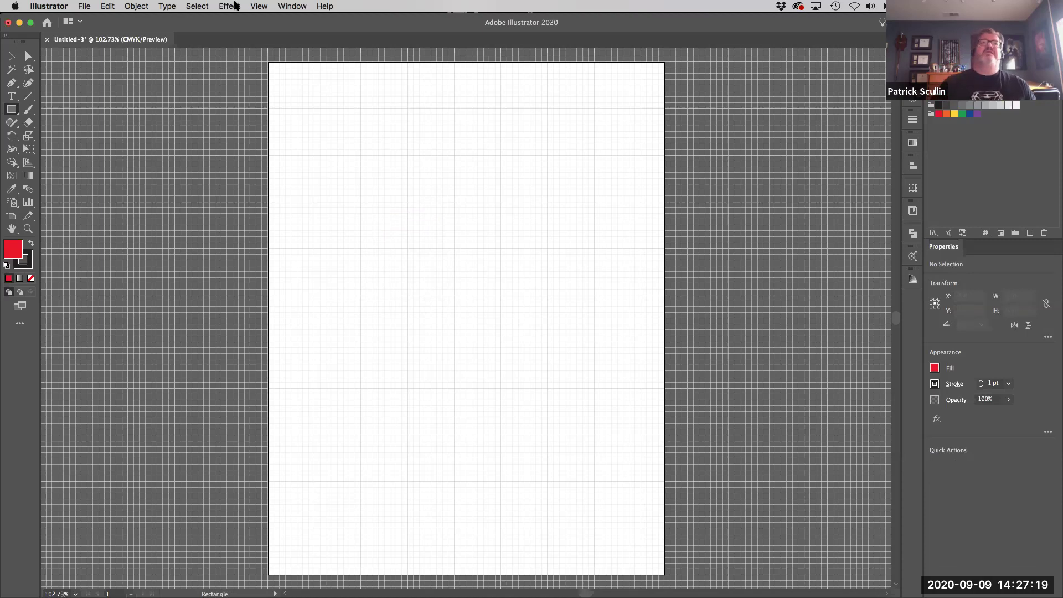
# Turn on Snap to Grid, draw a 2 by 2 in square on the gridlines, and undo the square
pyautogui.click(252, 6)
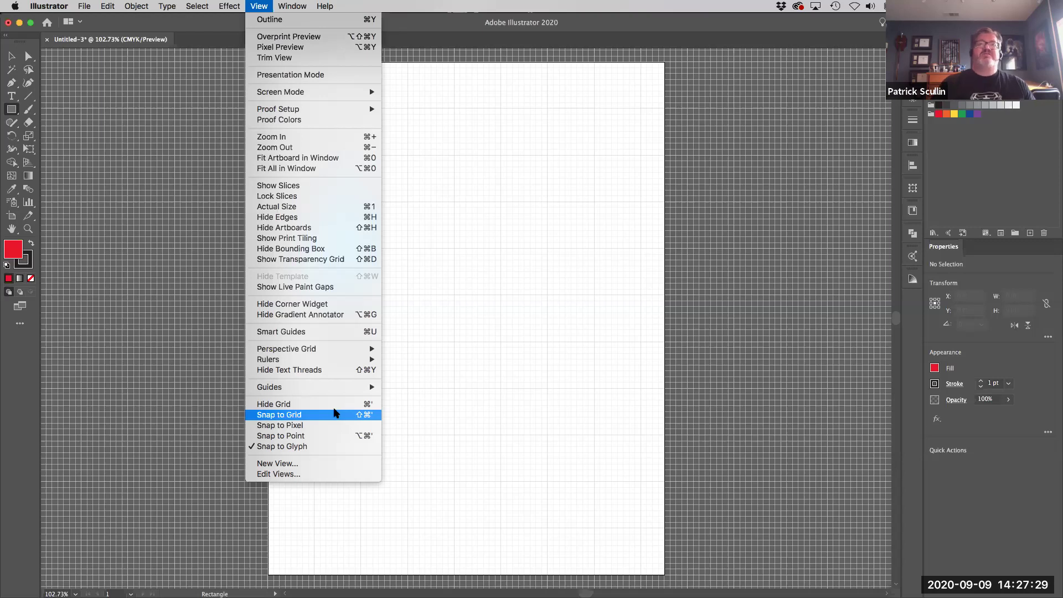
pyautogui.click(334, 414)
pyautogui.moveTo(408, 156); pyautogui.dragTo(502, 249)
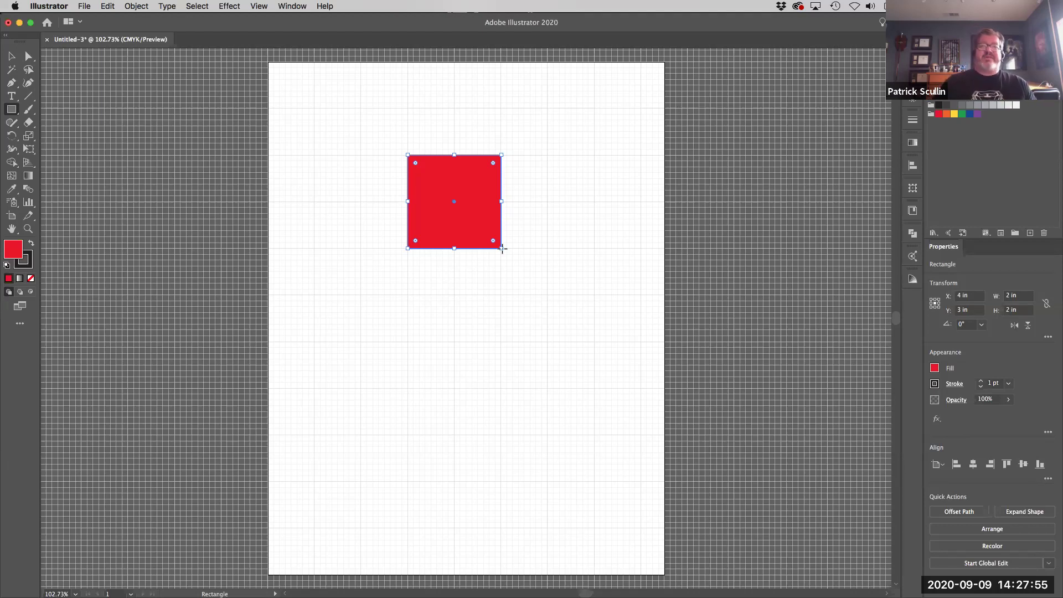
pyautogui.press('super+z')
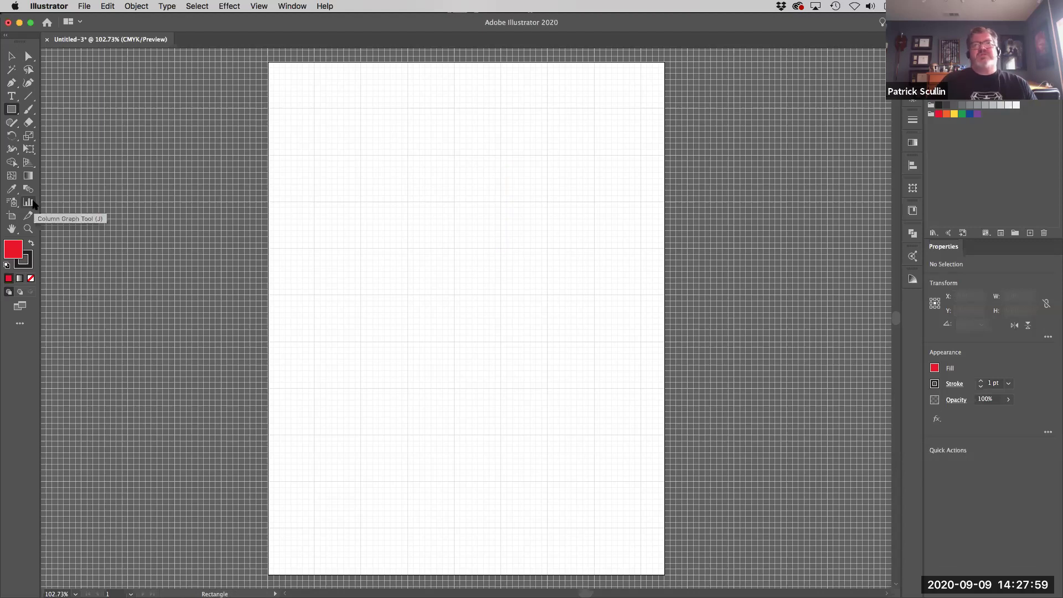
# Draw a 2.25 by 2.75 in rectangle snapped to the gridlines, and switch from Snap to Grid to Smart Guides
pyautogui.moveTo(395, 196); pyautogui.dragTo(500, 323)
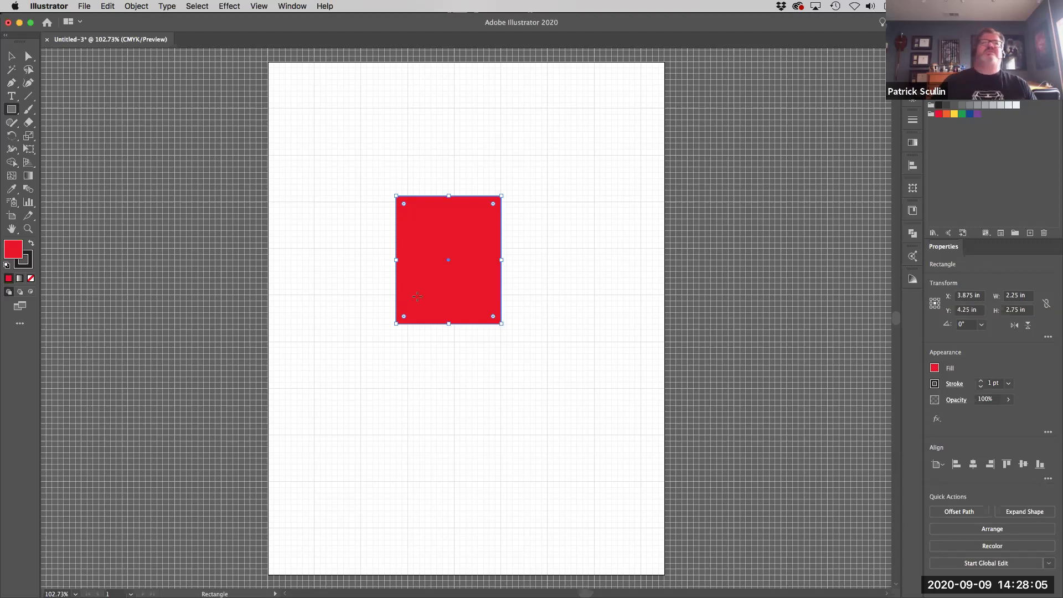
pyautogui.click(266, 6)
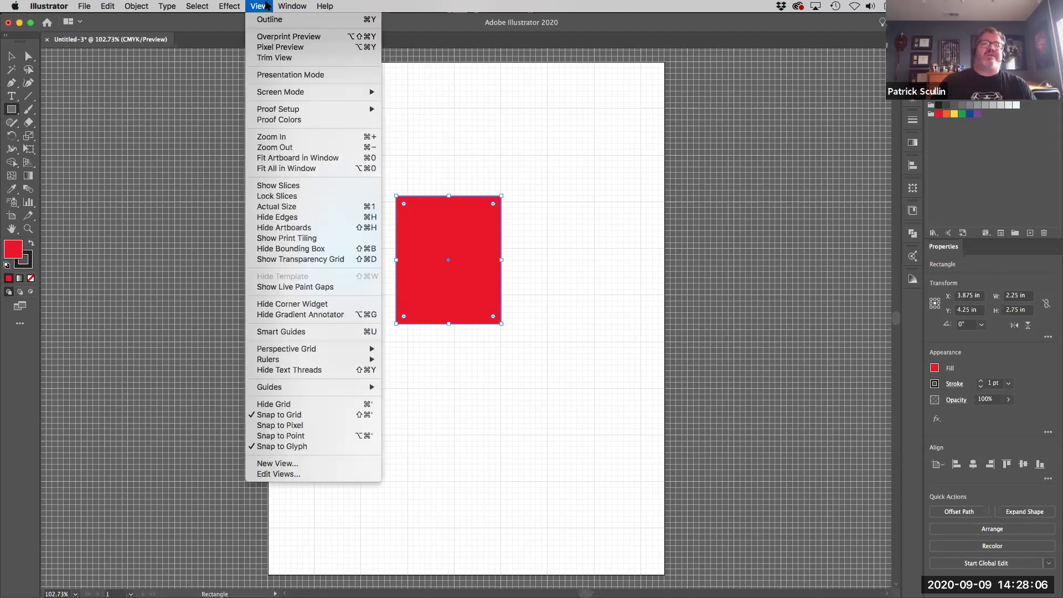
pyautogui.click(299, 414)
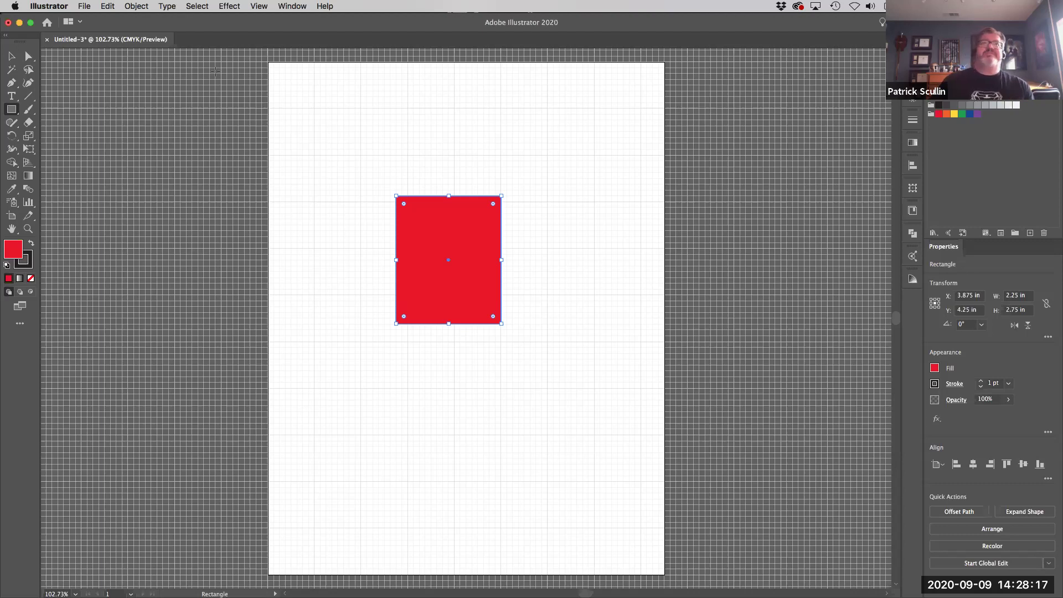
pyautogui.click(252, 6)
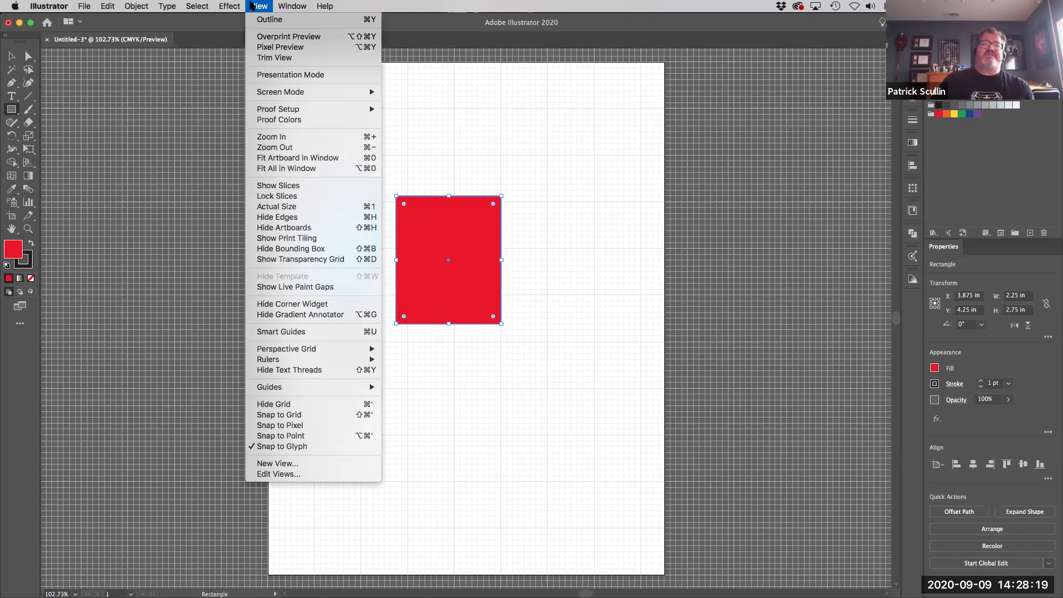
pyautogui.click(330, 331)
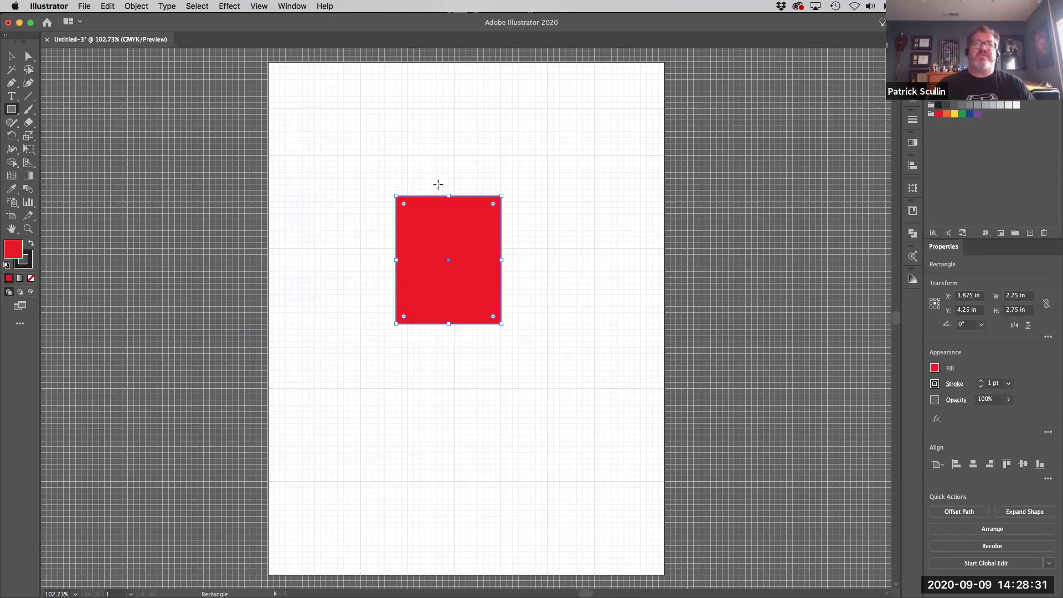
# Draw a second rectangle about 1.35 by 1.59 in, and move it so its left edge lines up with the large rectangle's right edge
pyautogui.moveTo(537, 173); pyautogui.dragTo(600, 249)
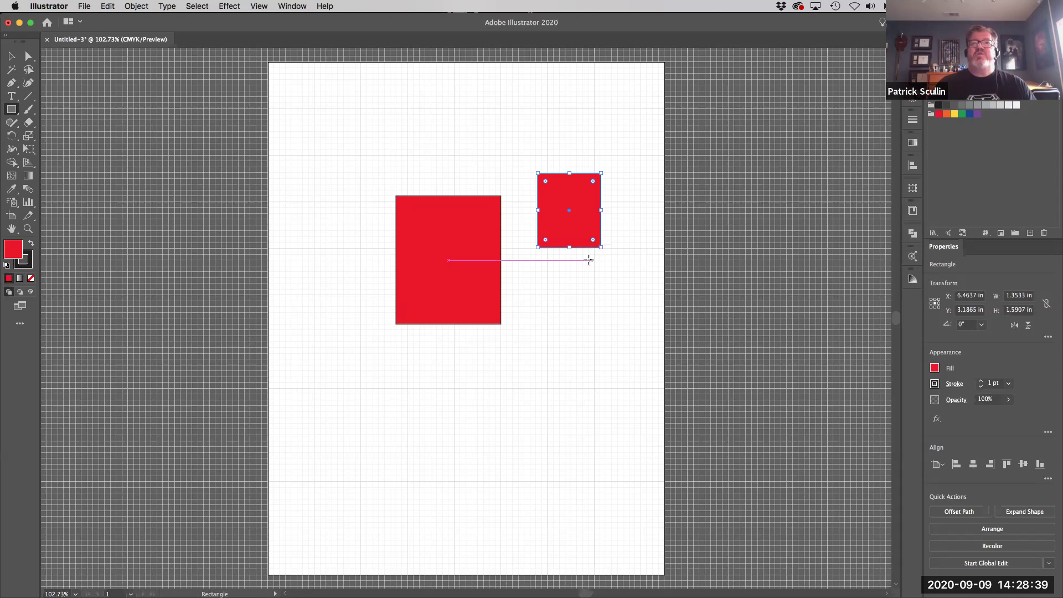
pyautogui.press('super+equal')
pyautogui.press('super+equal')
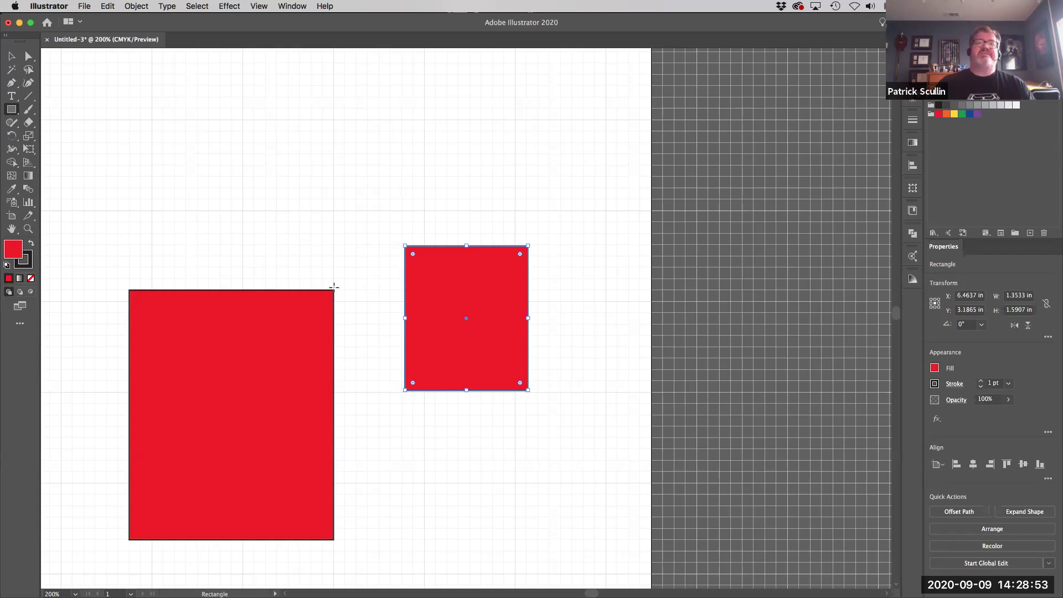
pyautogui.moveTo(445, 278); pyautogui.dragTo(375, 165)
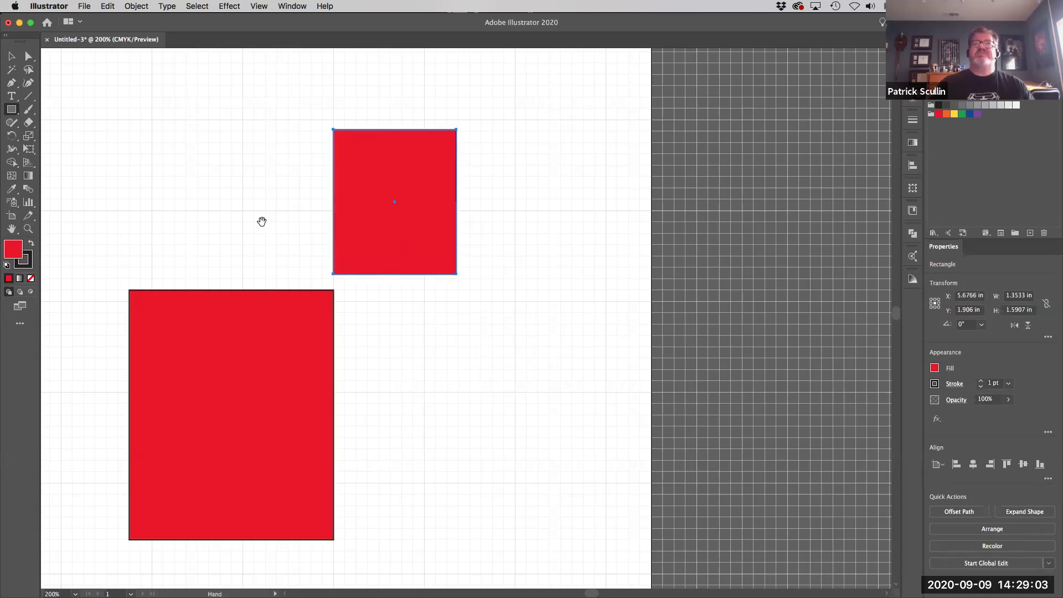
pyautogui.hscroll(-5, 456, 214)
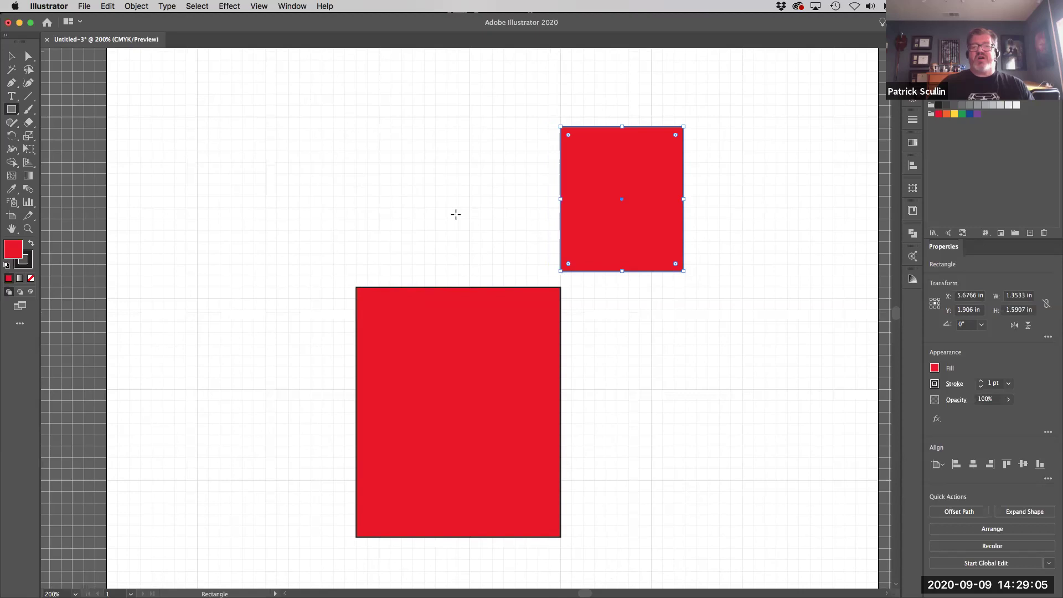
# Turn off Smart Guides and hide the document grid
pyautogui.click(273, 6)
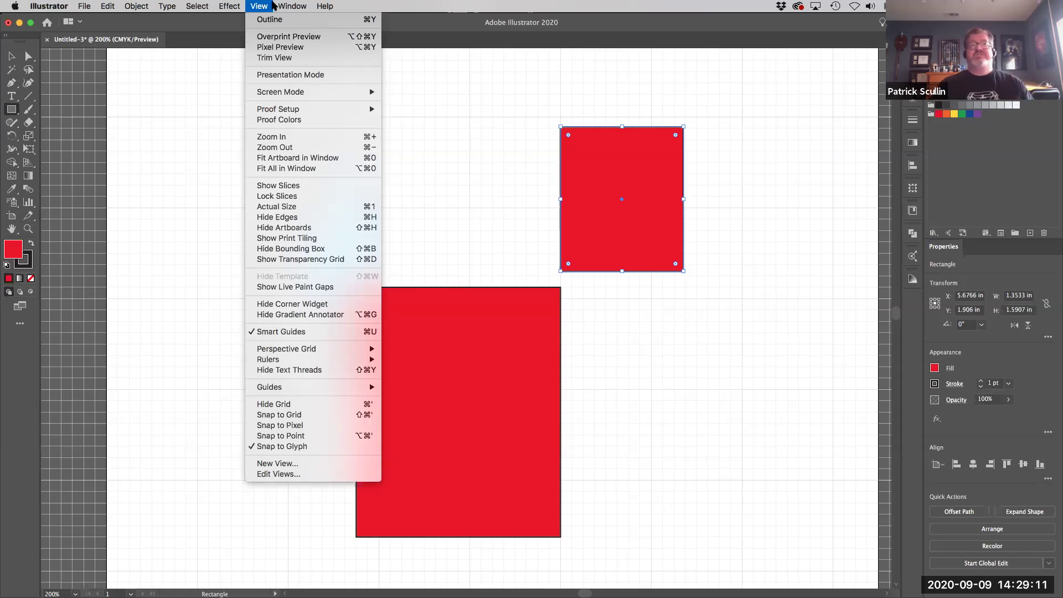
pyautogui.click(313, 331)
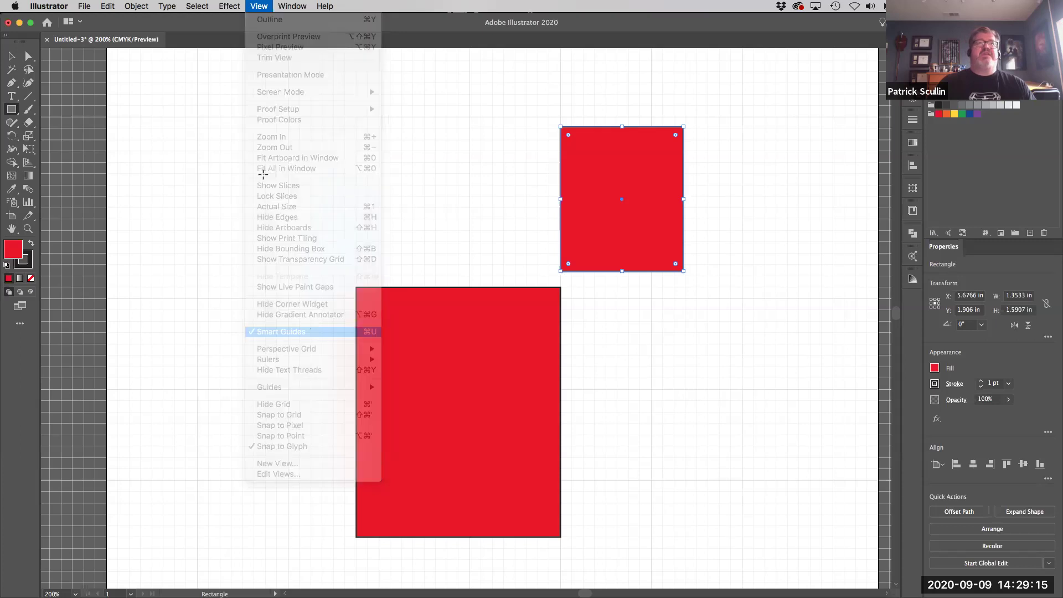
pyautogui.click(258, 7)
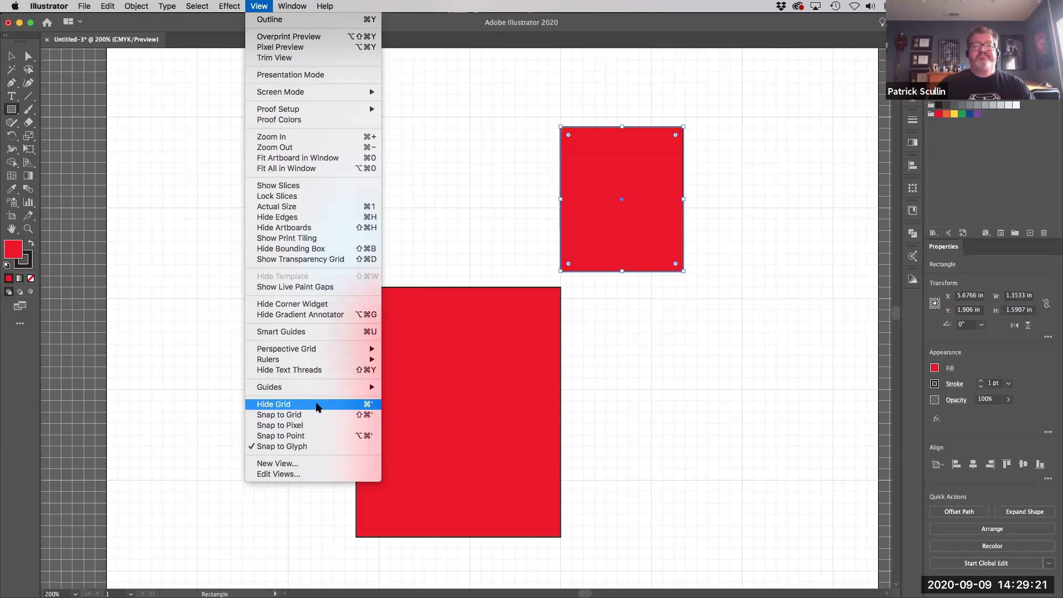
pyautogui.click(317, 406)
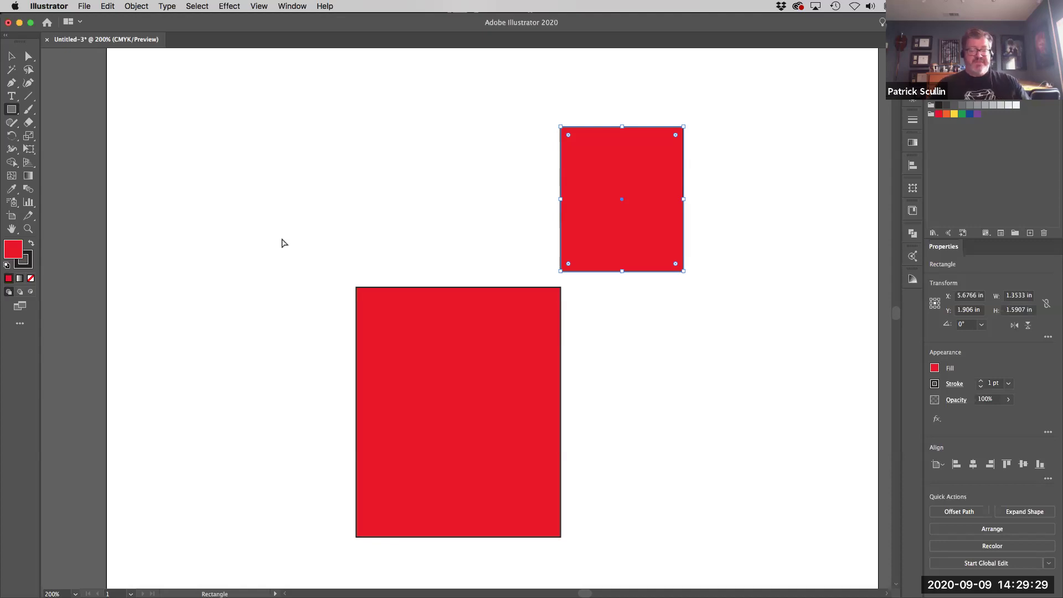
# Select both rectangles and move them together down and to the left on the artboard
pyautogui.press('super+minus')
pyautogui.press('super+minus')
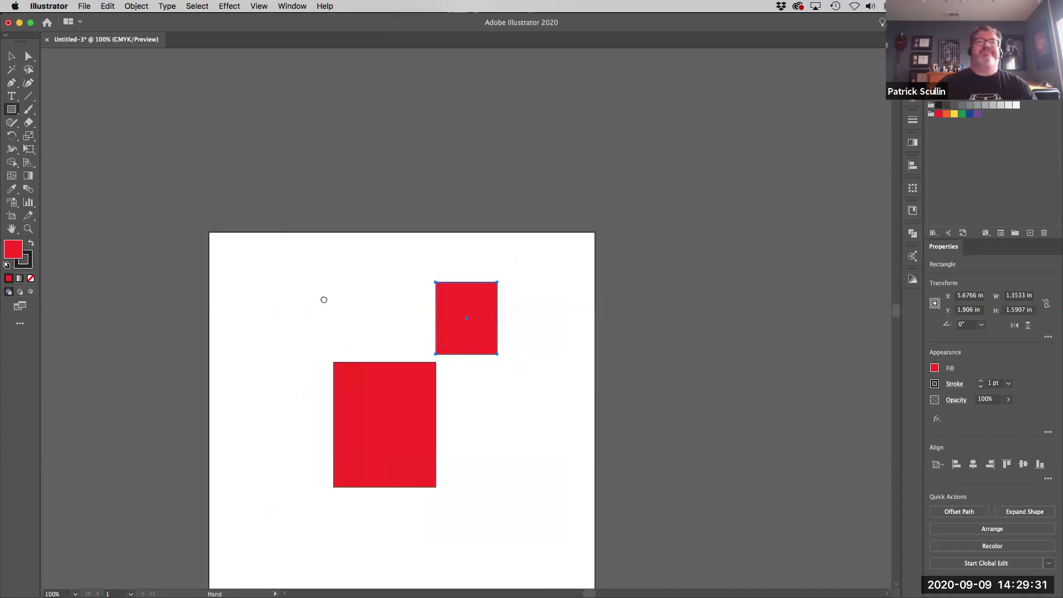
pyautogui.moveTo(323, 299); pyautogui.dragTo(280, 178)
pyautogui.click(12, 56)
pyautogui.moveTo(221, 110); pyautogui.dragTo(536, 432)
pyautogui.moveTo(339, 340); pyautogui.dragTo(285, 445)
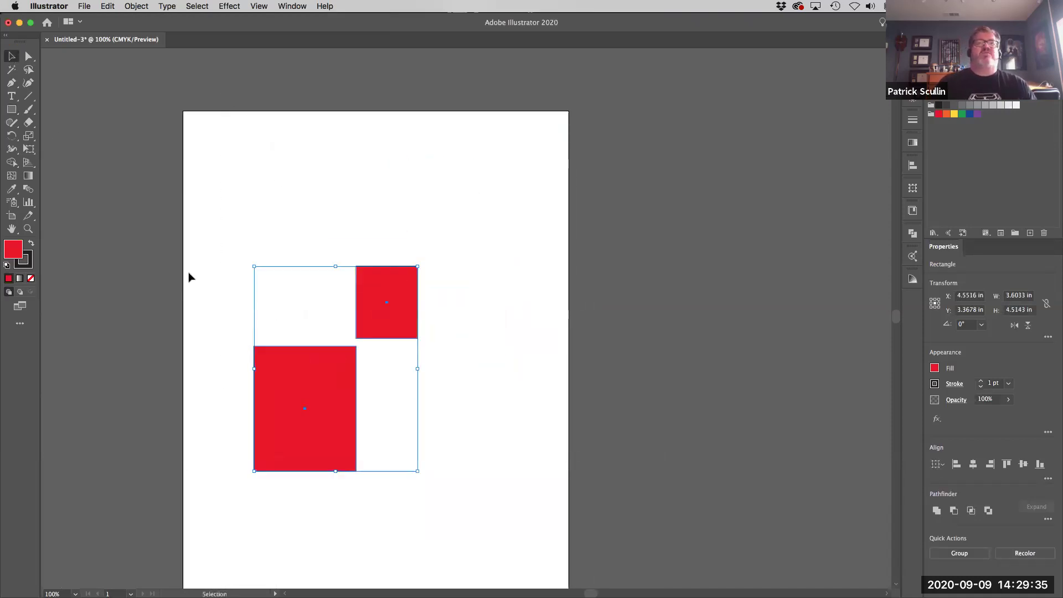
# Draw four more small rectangles of different sizes scattered above and beside the existing two, the rightmost about 1.13 by 1.55 in
pyautogui.click(12, 109)
pyautogui.moveTo(240, 155); pyautogui.dragTo(273, 197)
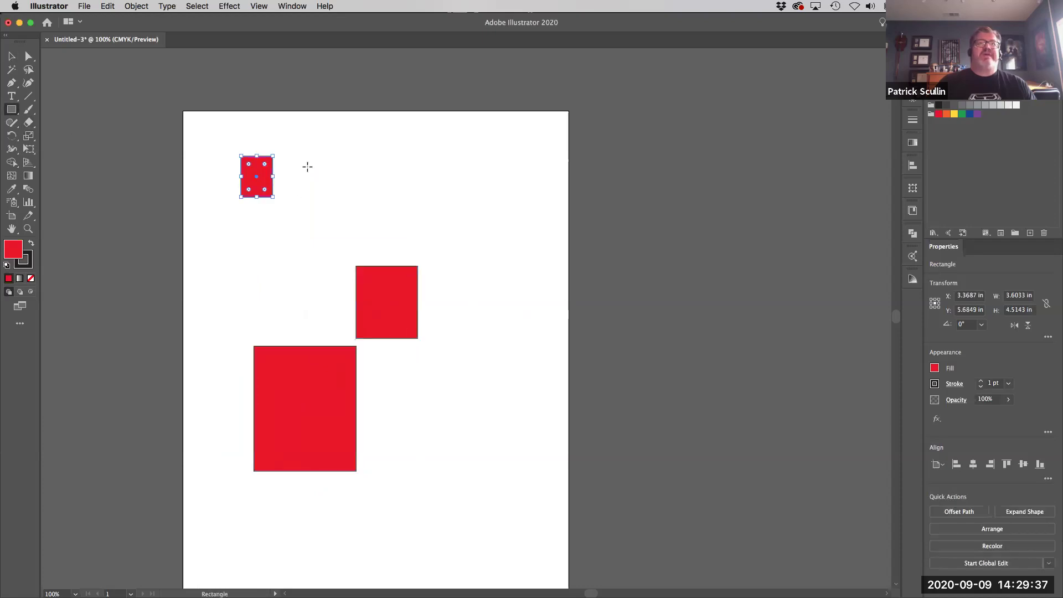
pyautogui.moveTo(355, 224); pyautogui.dragTo(355, 225)
pyautogui.moveTo(274, 250)
pyautogui.mouseDown()
pyautogui.moveTo(309, 313)
pyautogui.moveTo(322, 314)
pyautogui.mouseUp()
pyautogui.moveTo(470, 167); pyautogui.dragTo(521, 236)
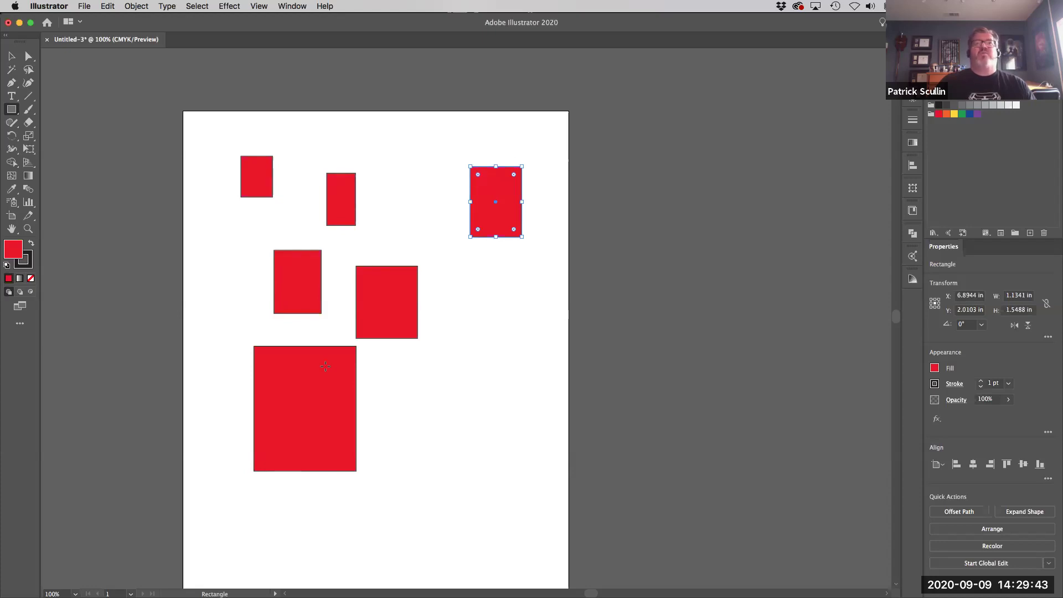
# Select the three uppermost rectangles and align them in turn by their top edges, vertical centers, and bottom edges
pyautogui.click(11, 56)
pyautogui.moveTo(221, 139); pyautogui.dragTo(523, 199)
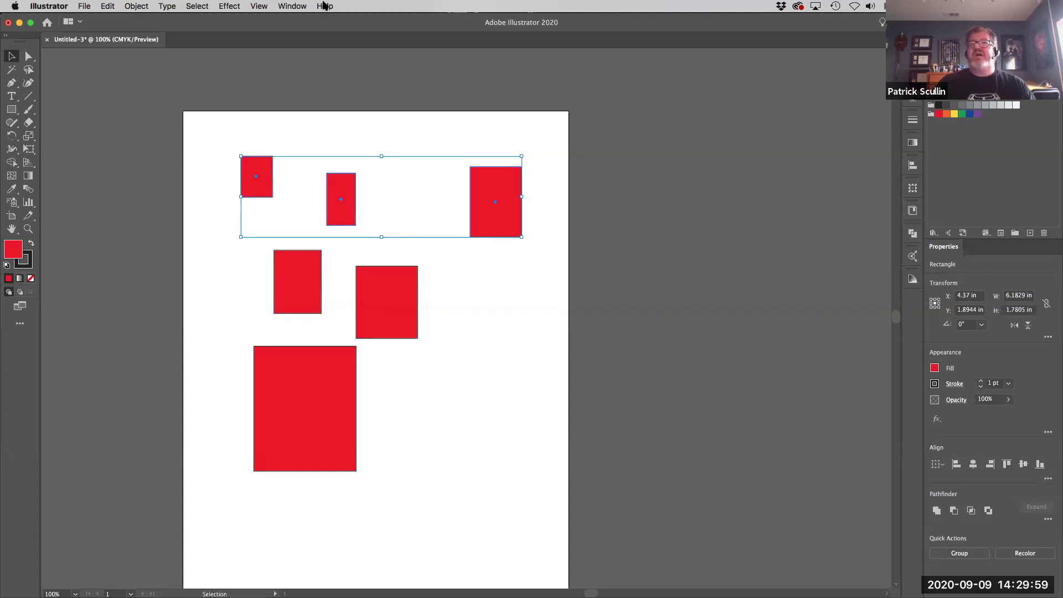
pyautogui.click(292, 6)
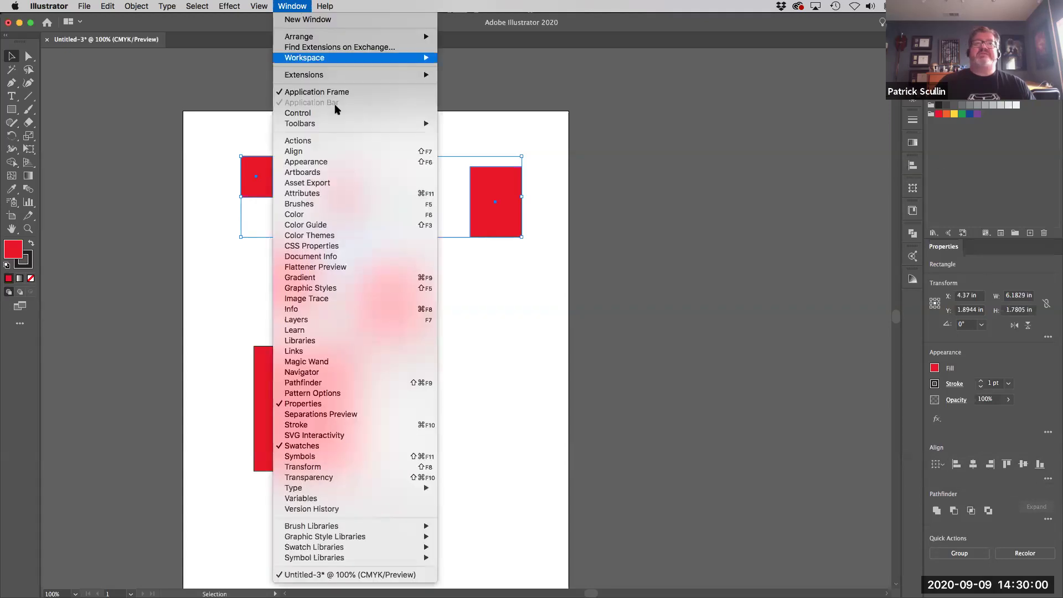
pyautogui.click(345, 152)
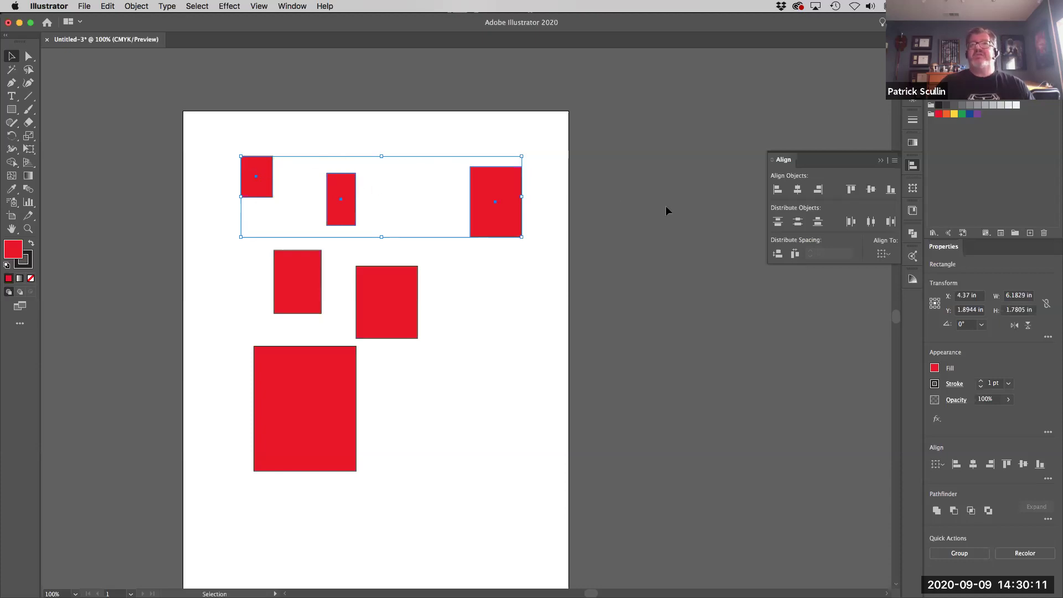
pyautogui.click(851, 190)
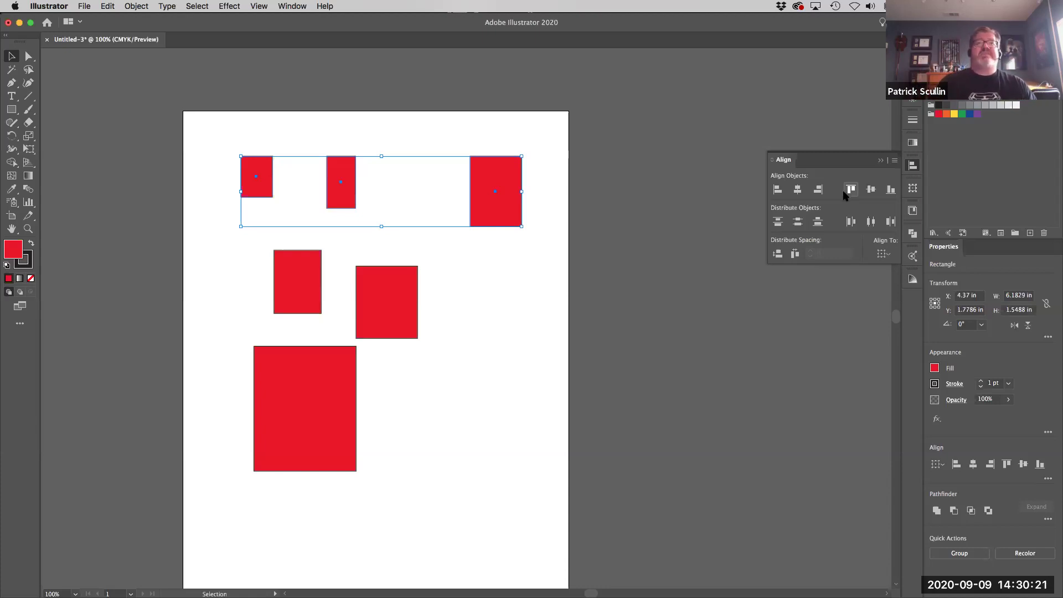
pyautogui.click(872, 192)
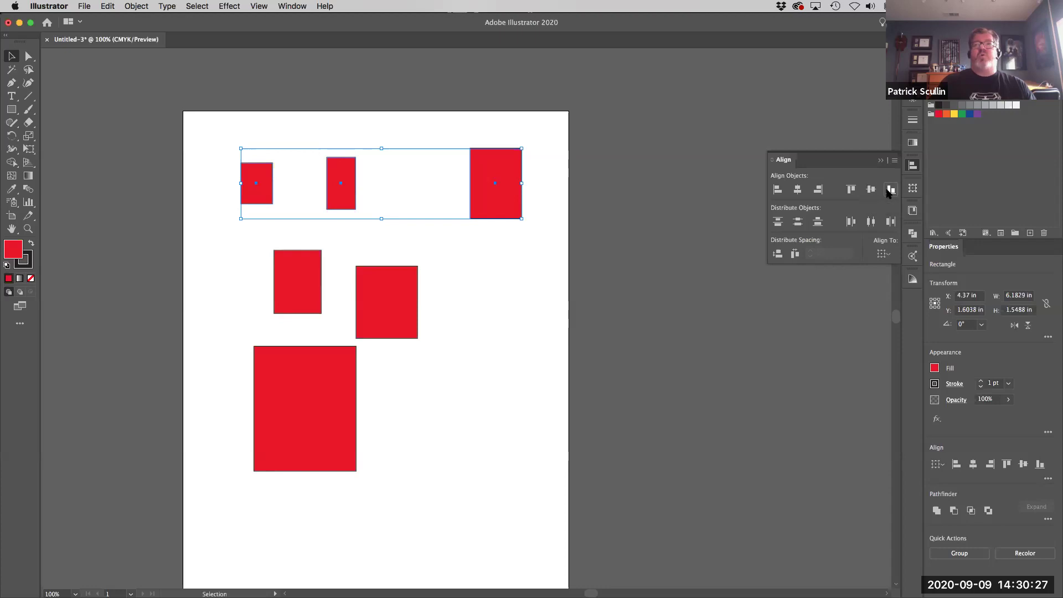
pyautogui.click(889, 191)
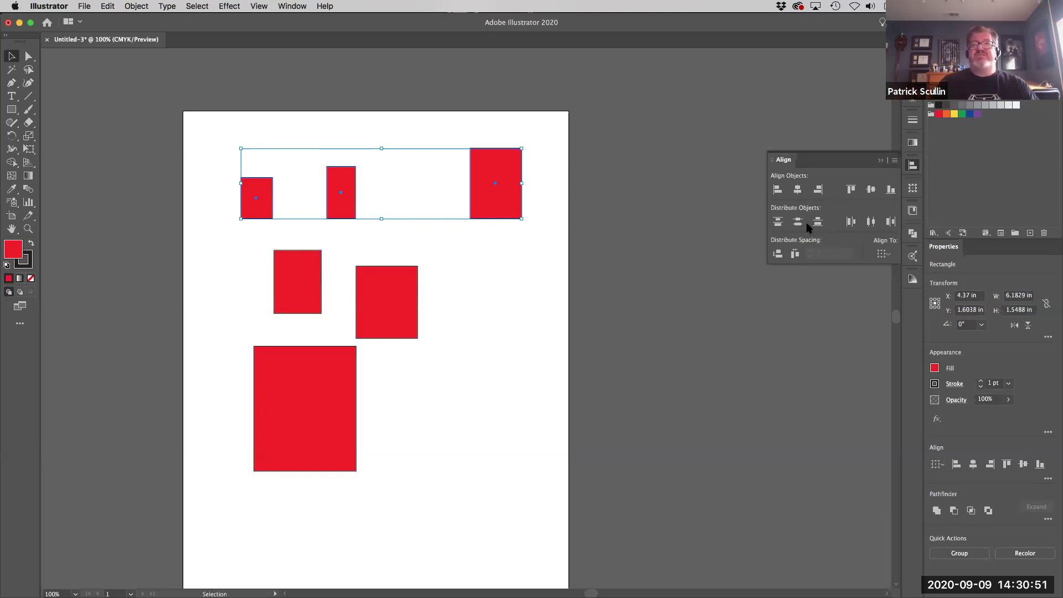
# Align the three rectangles in the left column by their horizontal centers, and deselect them
pyautogui.click(305, 123)
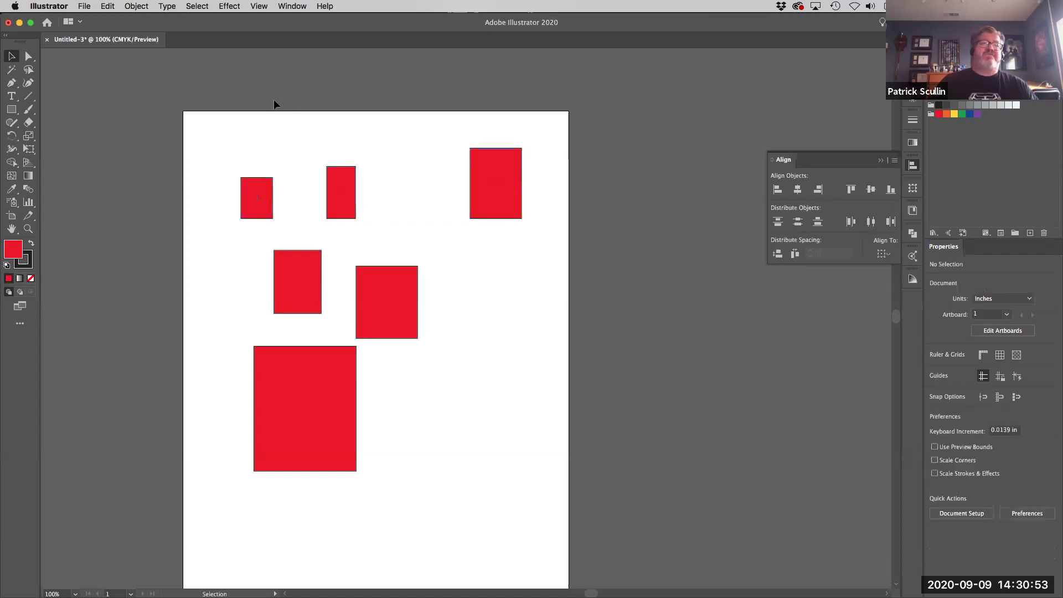
pyautogui.moveTo(229, 107); pyautogui.dragTo(324, 496)
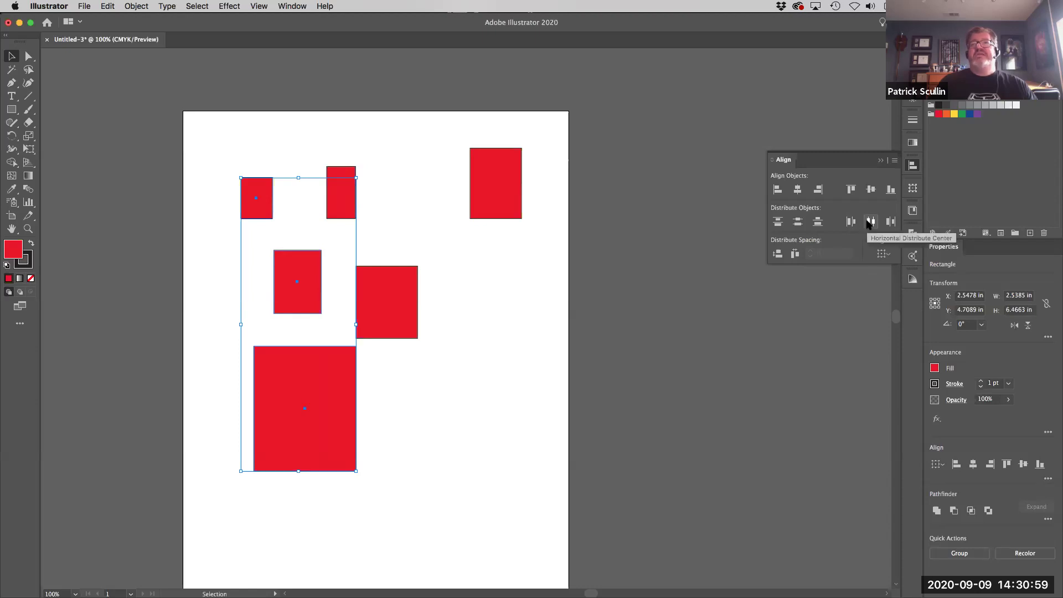
pyautogui.click(798, 190)
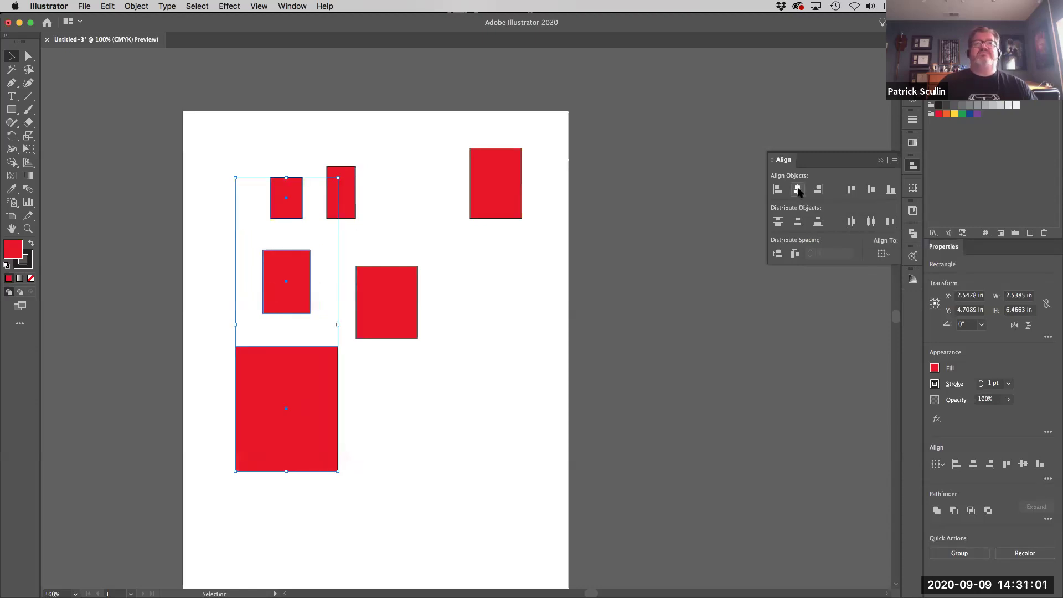
pyautogui.click(437, 416)
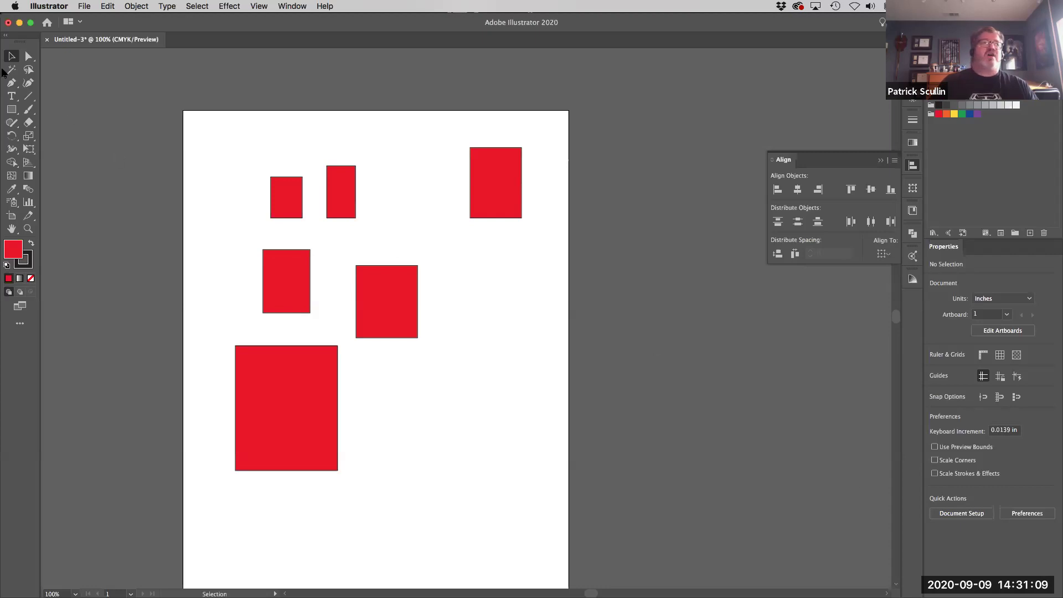
# Draw a rectangle about 2.27 by 2.07 in beside the largest one, and a green-filled one about 5.90 by 5.23 in over the group
pyautogui.click(11, 109)
pyautogui.moveTo(367, 356); pyautogui.dragTo(471, 450)
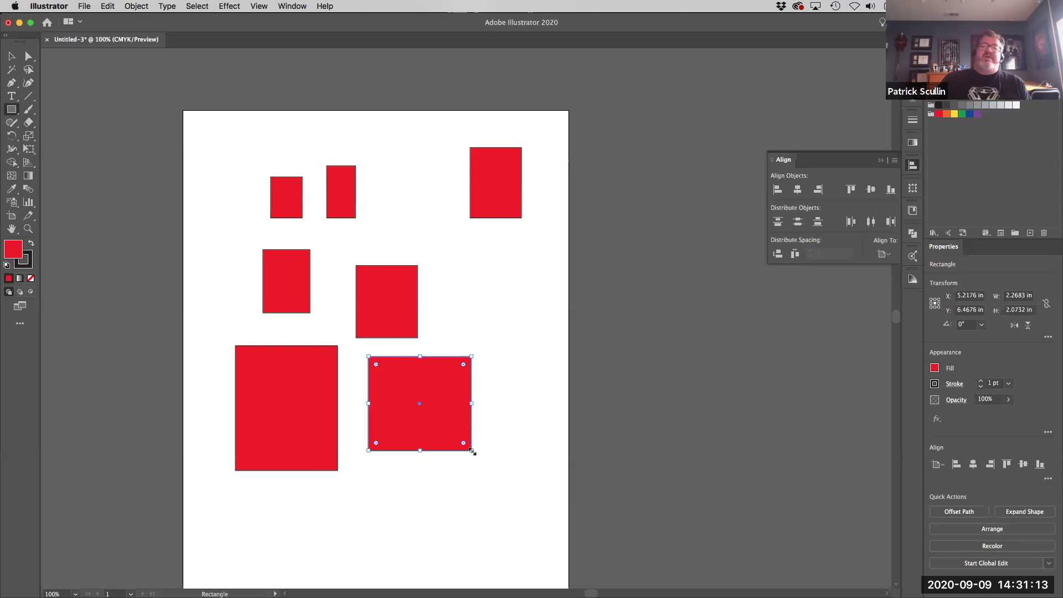
pyautogui.moveTo(218, 153); pyautogui.dragTo(486, 390)
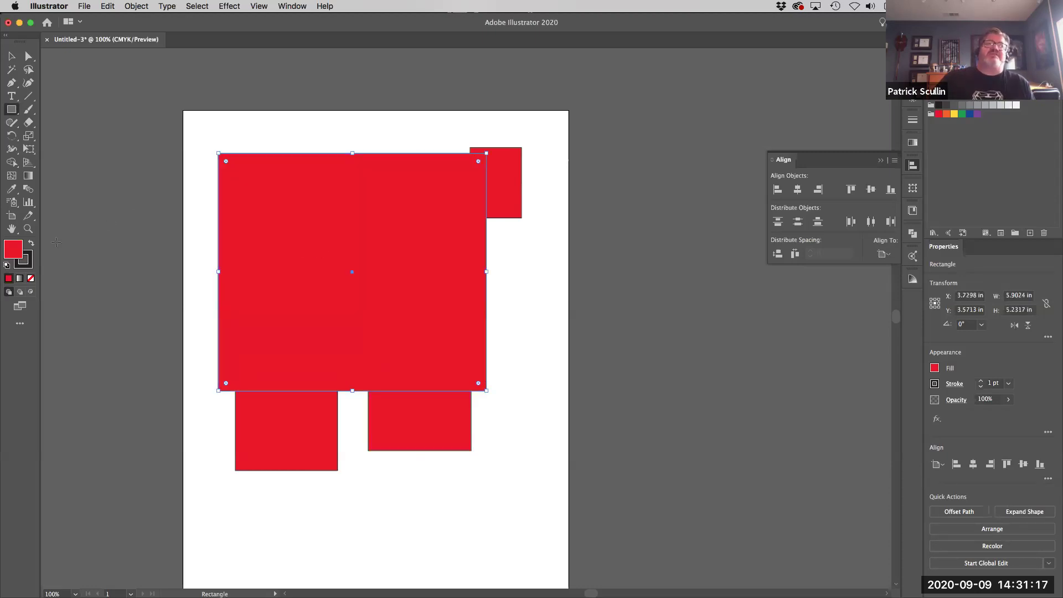
pyautogui.click(934, 368)
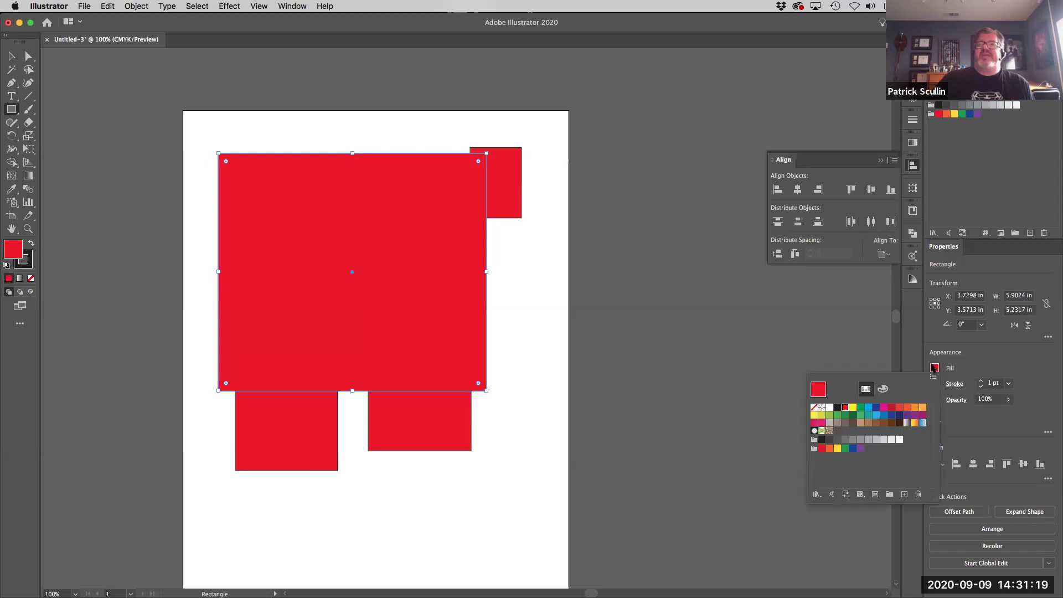
pyautogui.click(845, 415)
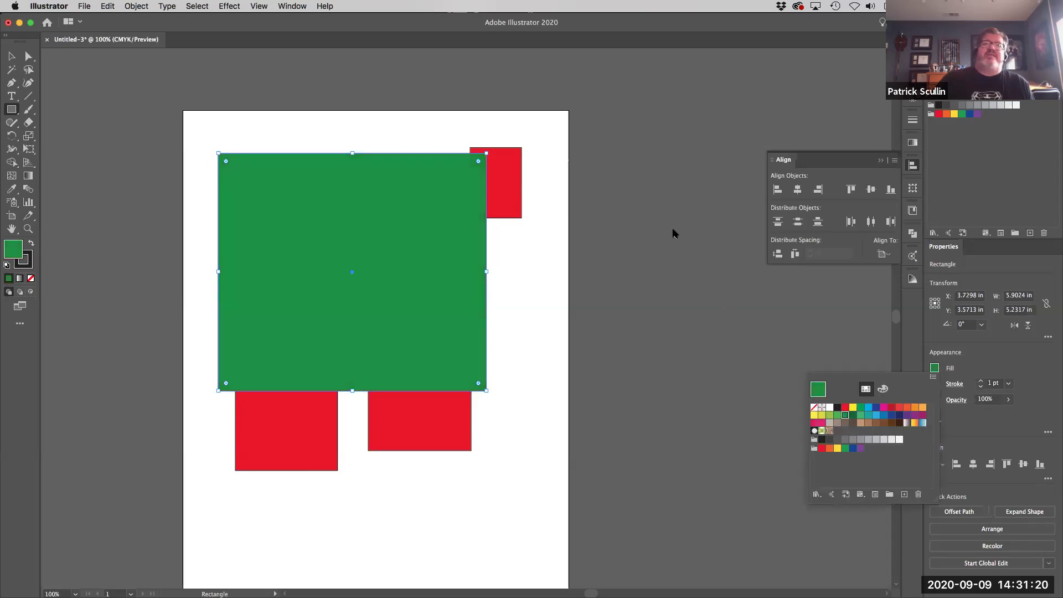
# Send the large green rectangle to the back, behind all the red rectangles
pyautogui.click(143, 6)
pyautogui.click(243, 231)
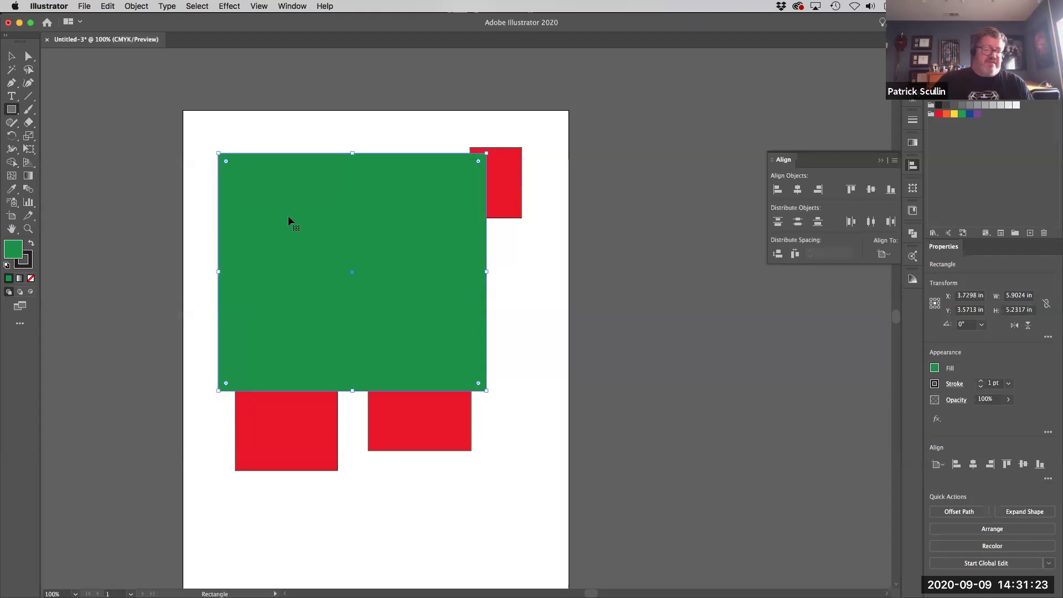
pyautogui.rightClick(289, 215)
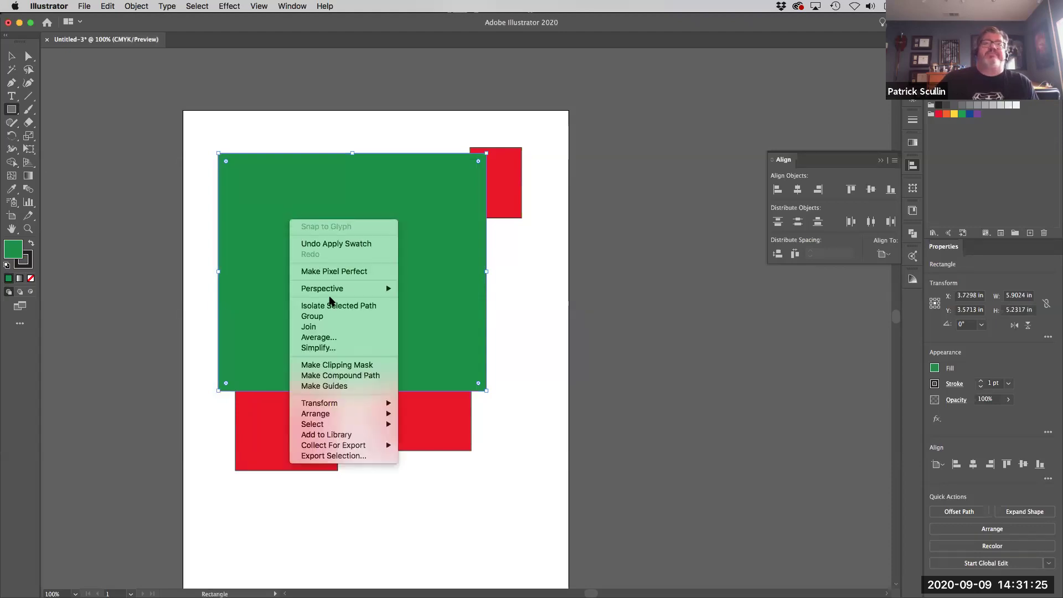
pyautogui.moveTo(370, 413)
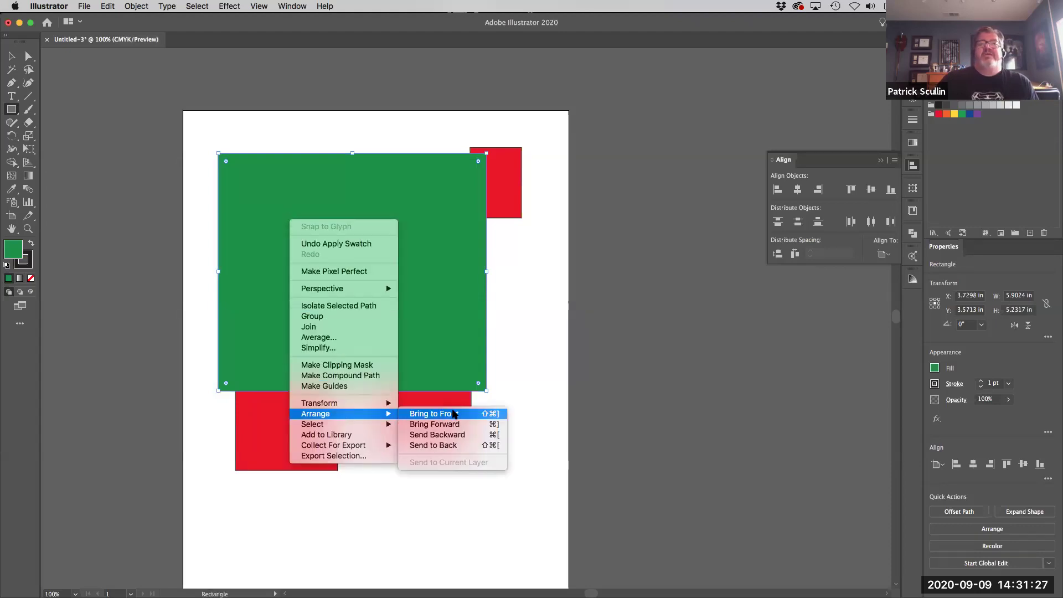
pyautogui.click(434, 445)
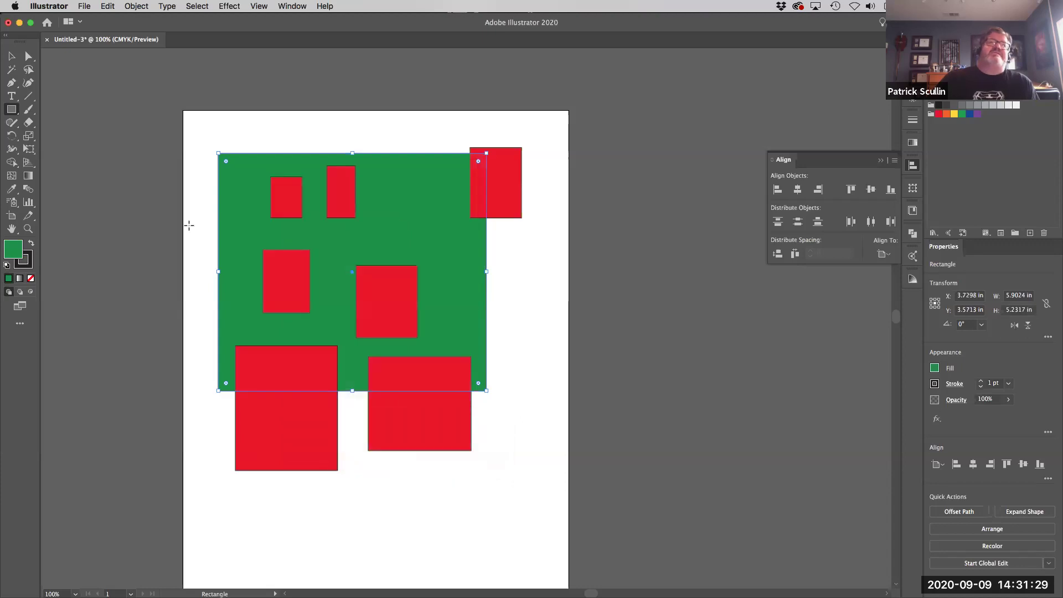
# Lock the large green background rectangle so it cannot be selected
pyautogui.click(12, 57)
pyautogui.click(146, 168)
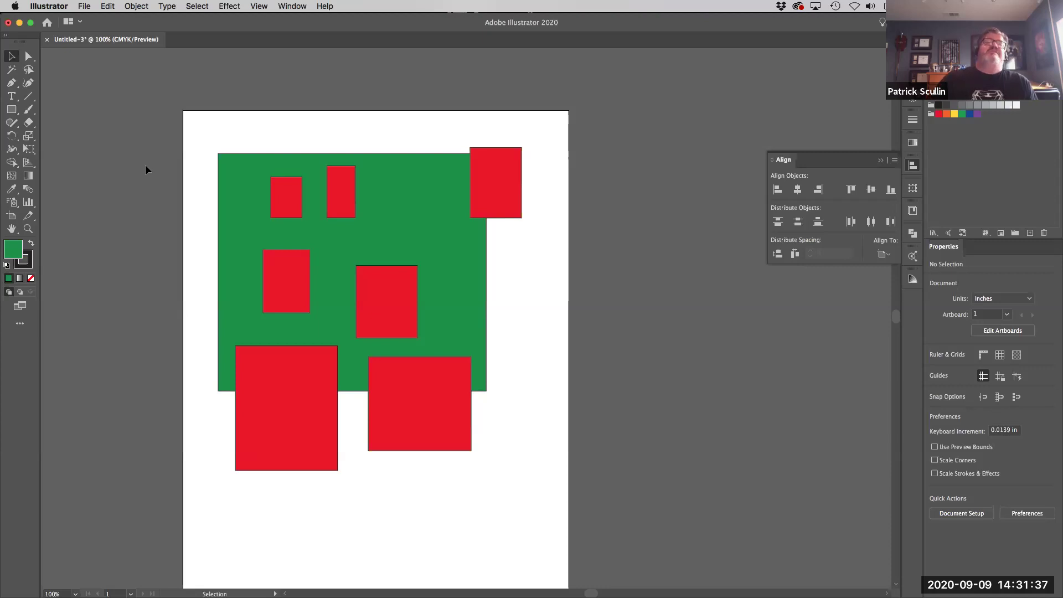
pyautogui.click(223, 184)
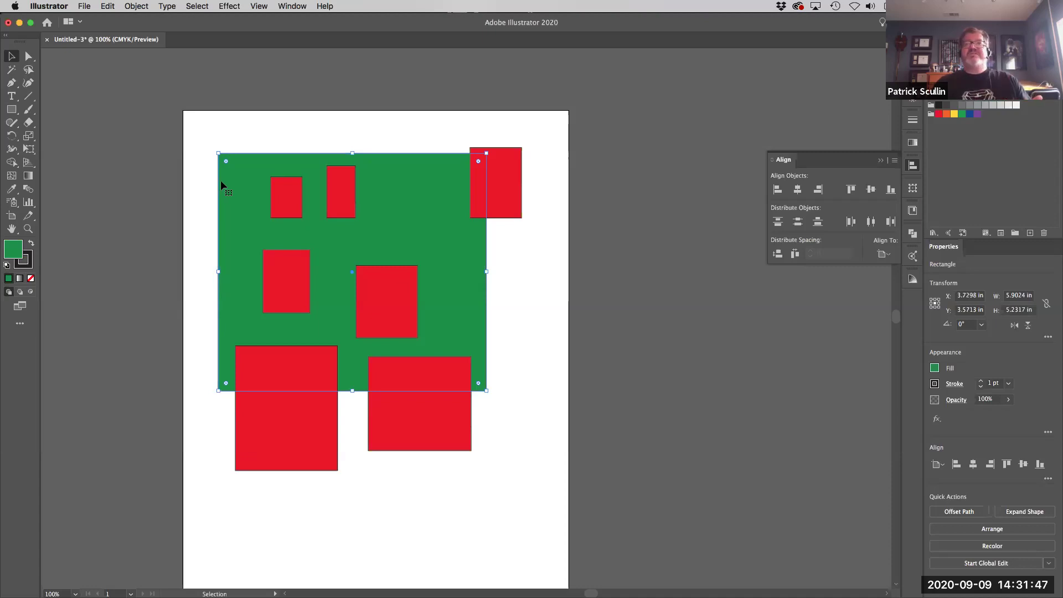
pyautogui.click(137, 6)
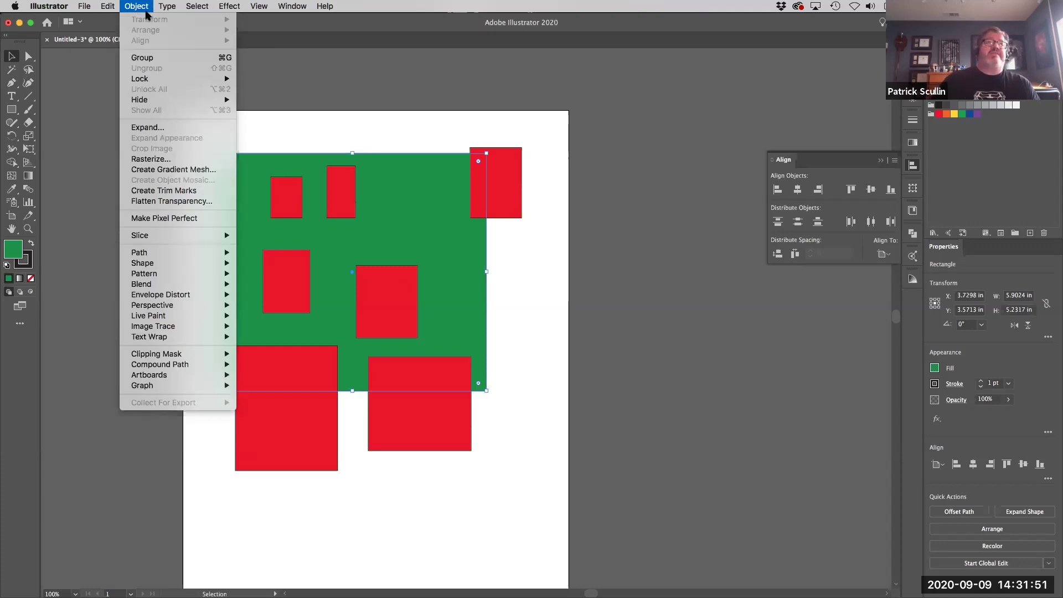
pyautogui.moveTo(150, 79)
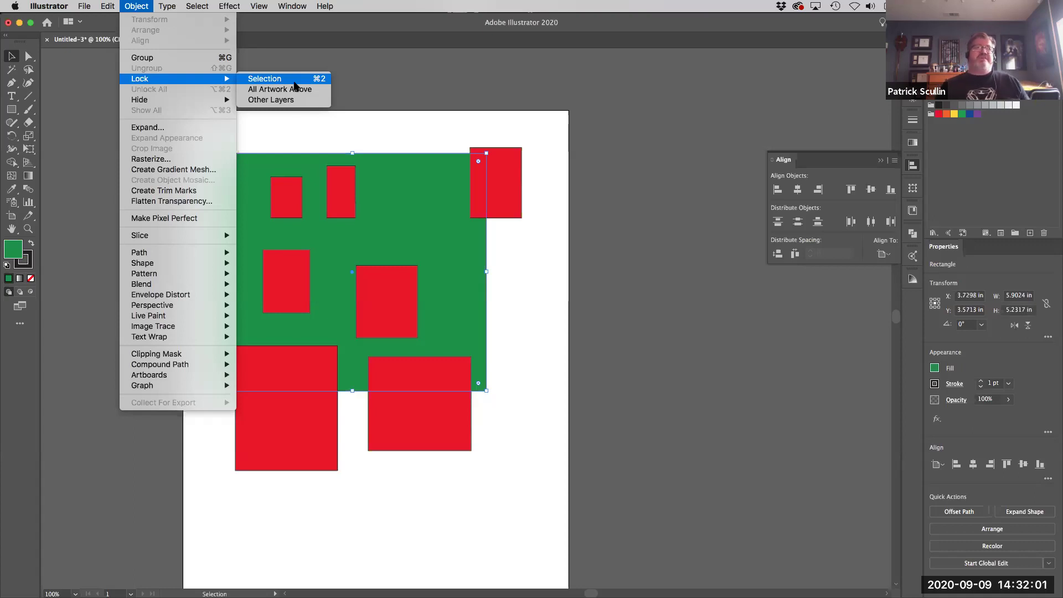
pyautogui.click(291, 81)
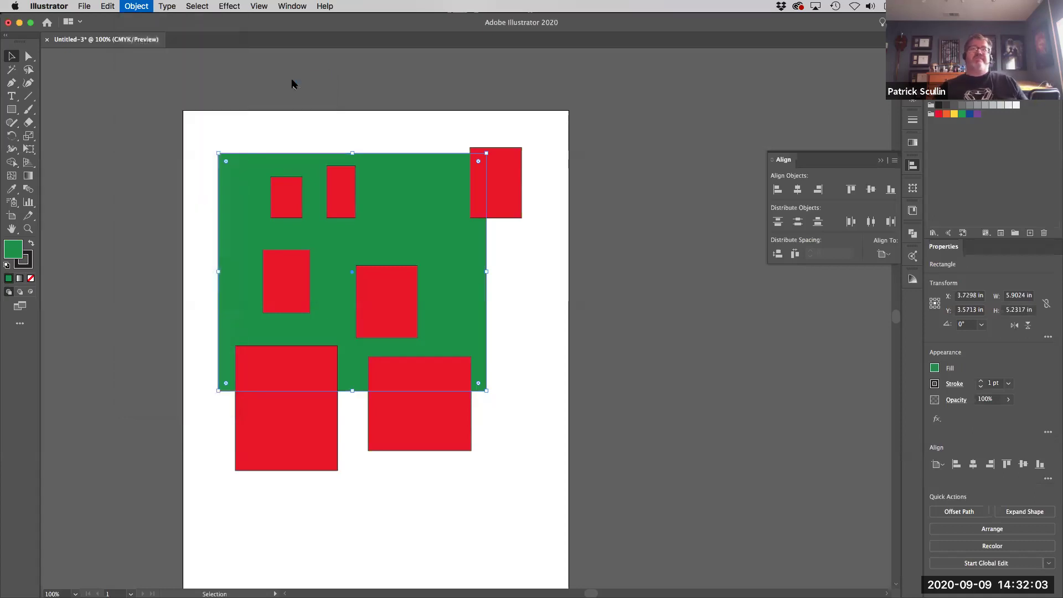
# Select the three small red rectangles over the upper part of the locked green one, move them up slightly together, and deselect them
pyautogui.moveTo(259, 144); pyautogui.dragTo(402, 273)
pyautogui.click(332, 191)
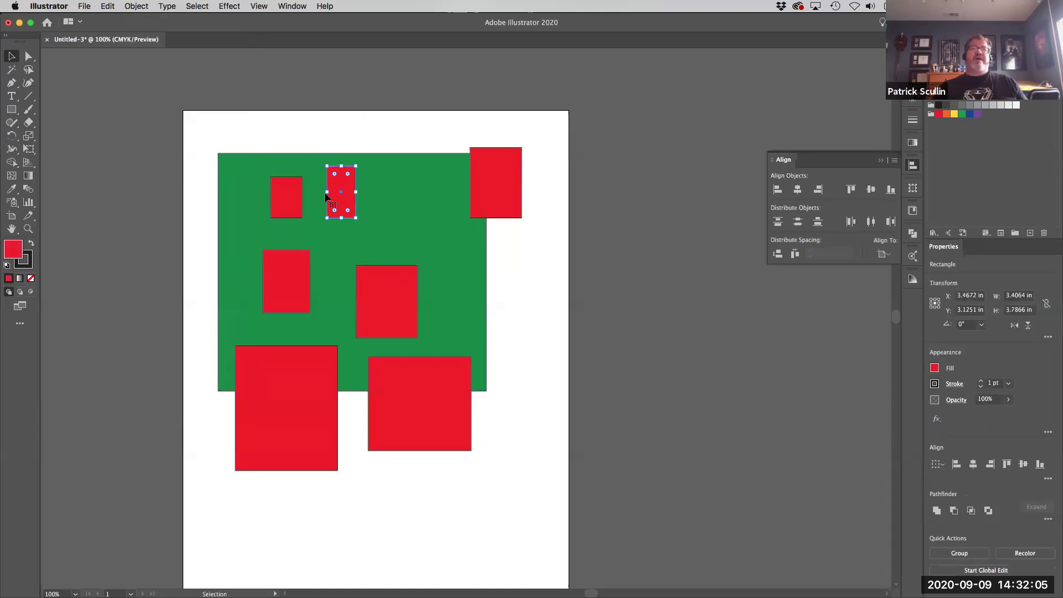
pyautogui.keyDown('shift'); pyautogui.click(287, 197); pyautogui.keyUp('shift')
pyautogui.keyDown('shift'); pyautogui.click(286, 275); pyautogui.keyUp('shift')
pyautogui.moveTo(285, 195); pyautogui.dragTo(287, 165)
pyautogui.click(262, 107)
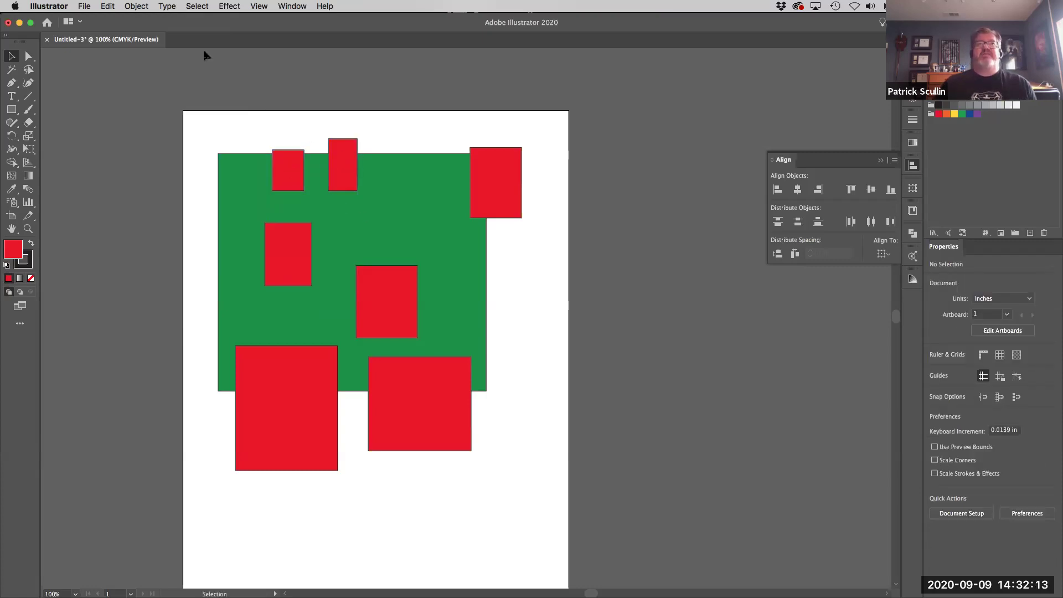
# Unlock all objects and enlarge the green rectangle to about 7.72 by 7.29 in behind the red rectangles
pyautogui.click(141, 6)
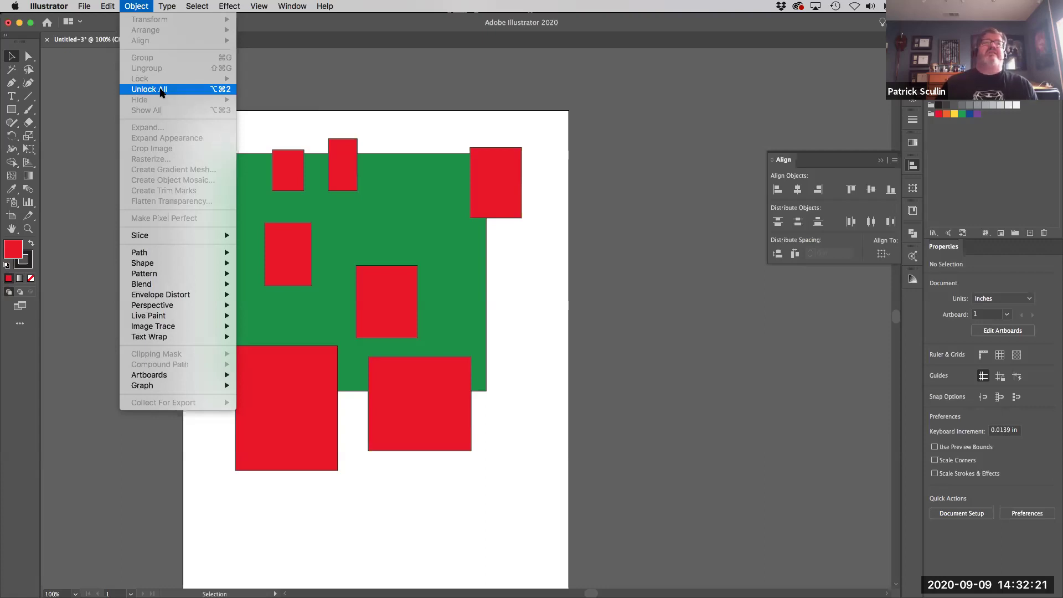
pyautogui.click(163, 90)
pyautogui.moveTo(396, 214); pyautogui.dragTo(371, 187)
pyautogui.moveTo(461, 360); pyautogui.dragTo(544, 454)
pyautogui.moveTo(392, 181); pyautogui.dragTo(395, 198)
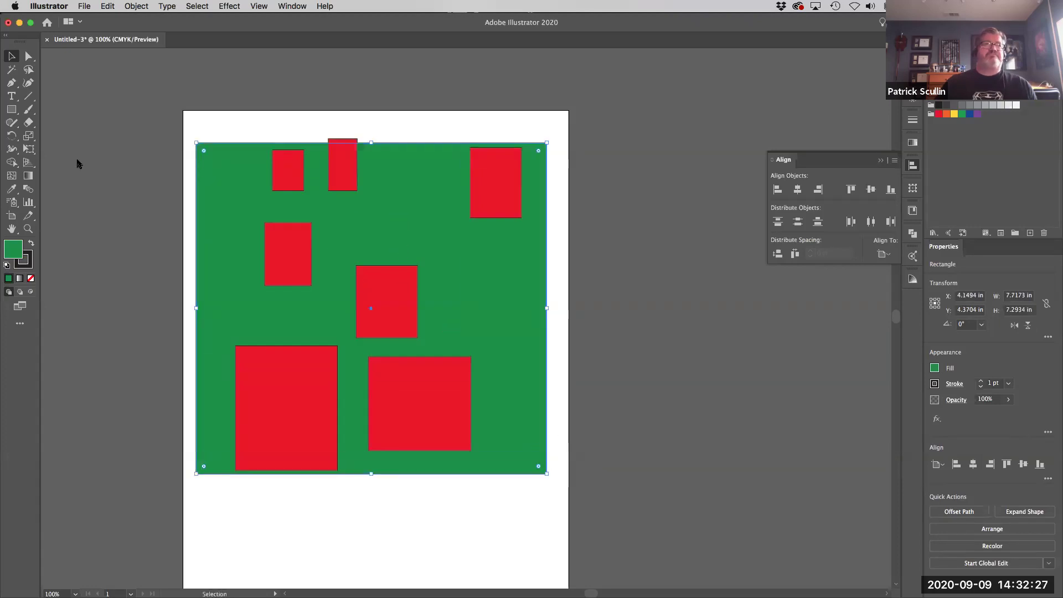
# Draw a yellow-filled triangle about 12.75 by 11.84 in with the Polygon tool, covering most of the rectangles
pyautogui.click(11, 109)
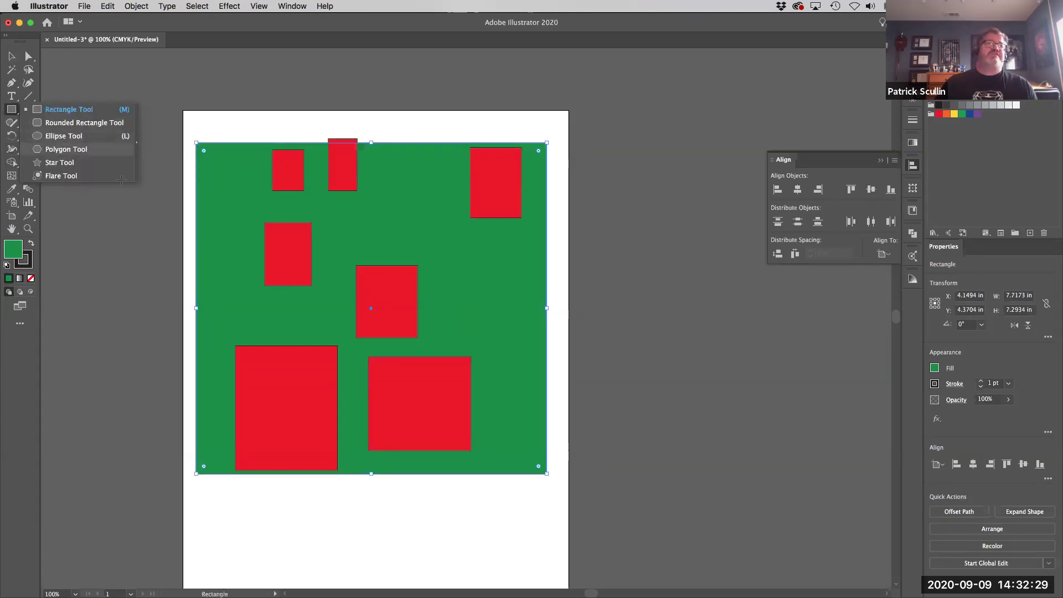
pyautogui.click(66, 149)
pyautogui.moveTo(153, 167); pyautogui.dragTo(550, 428)
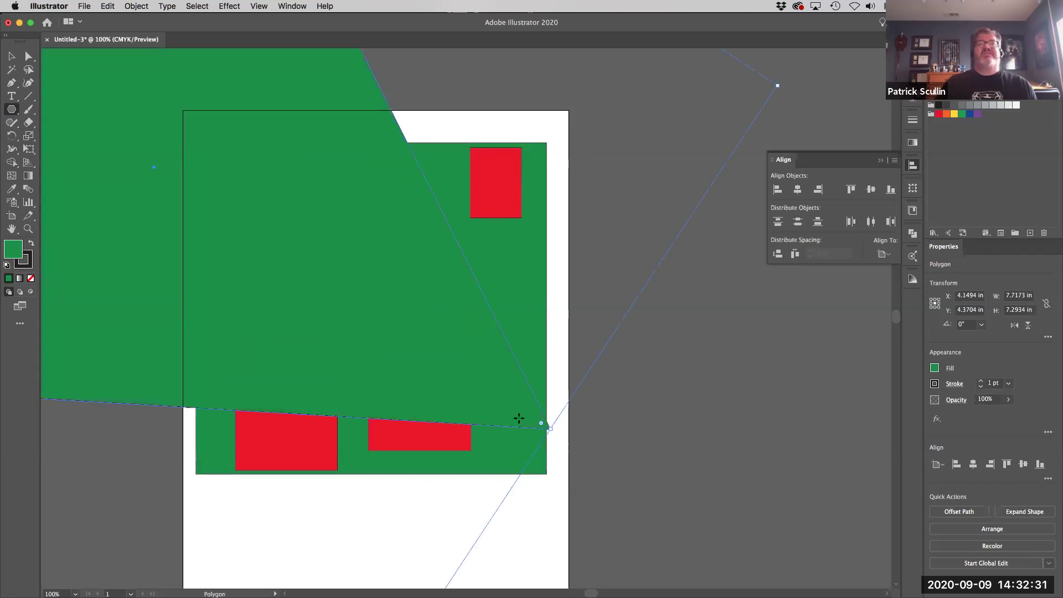
pyautogui.press('super+z')
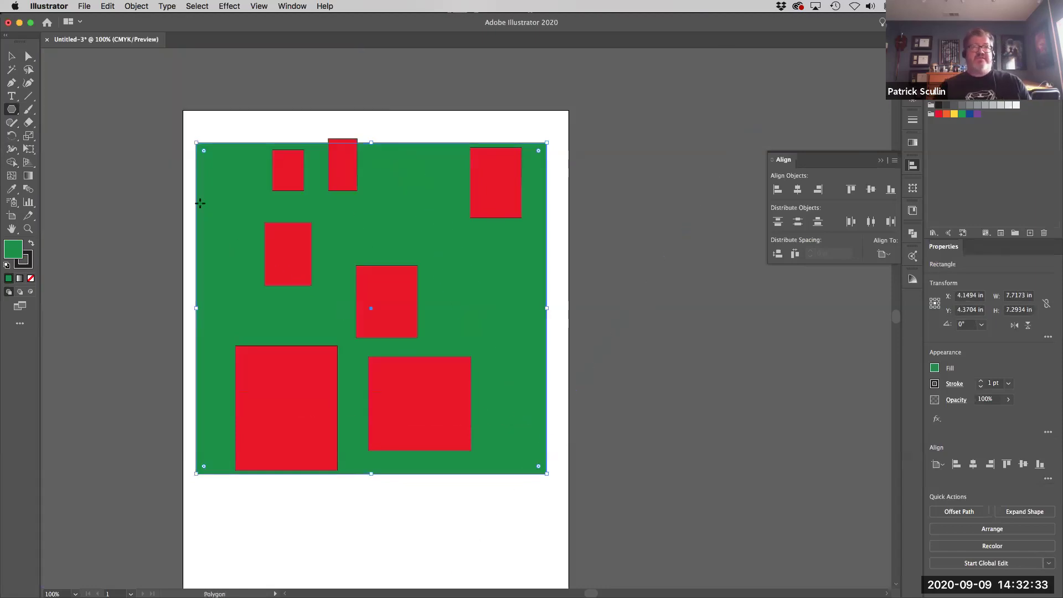
pyautogui.moveTo(159, 218); pyautogui.dragTo(669, 515)
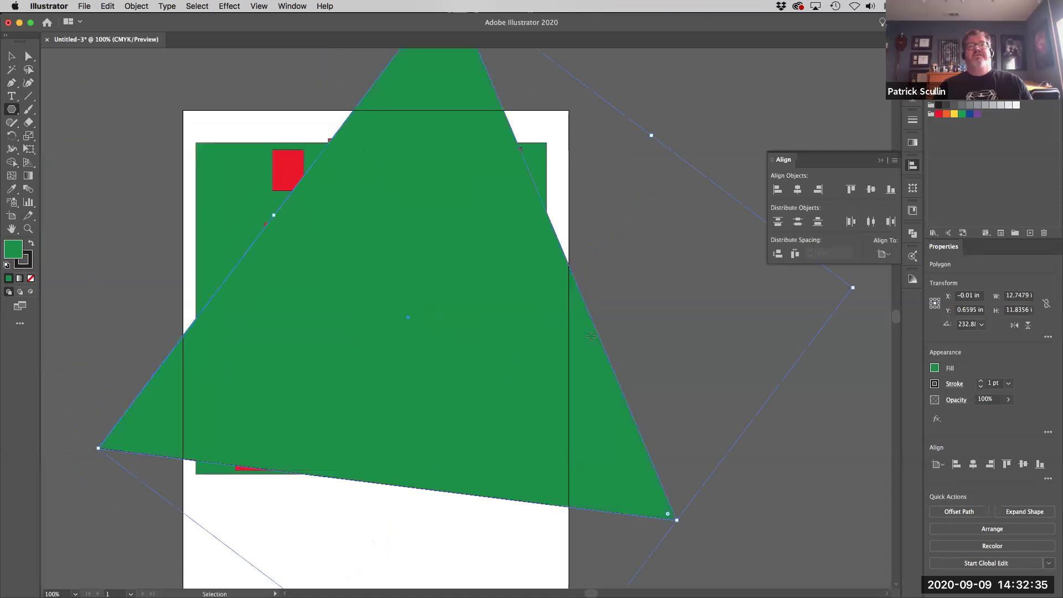
pyautogui.click(931, 87)
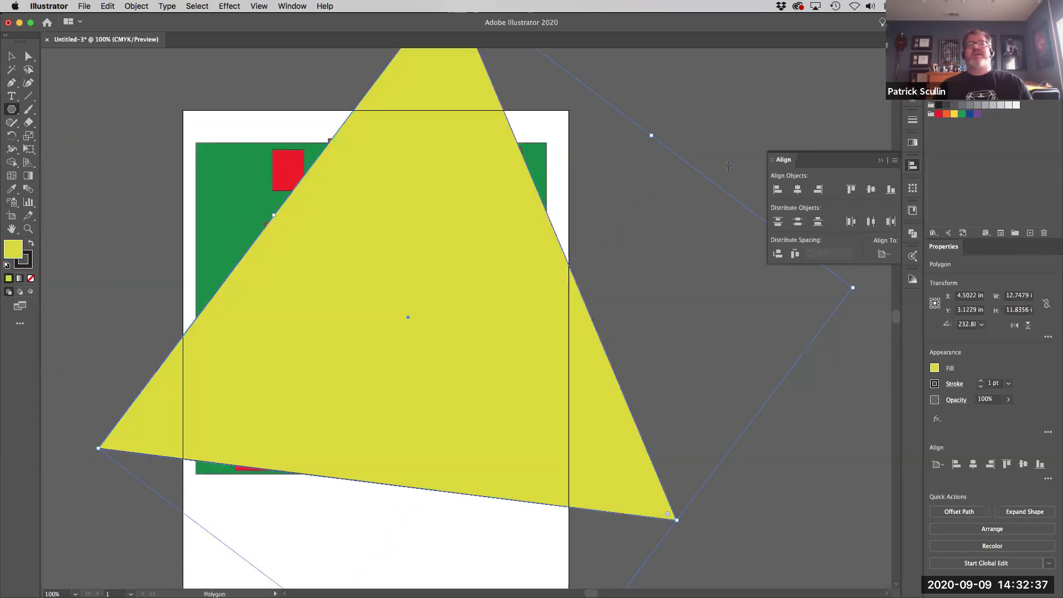
pyautogui.moveTo(458, 285); pyautogui.dragTo(430, 273)
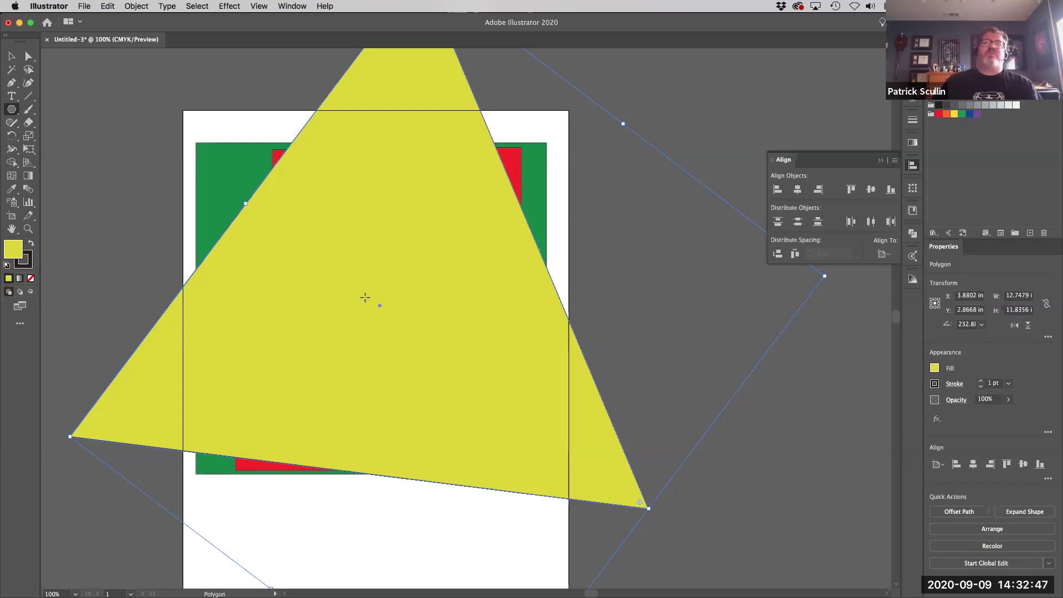
# Hide the selected yellow triangle
pyautogui.click(142, 6)
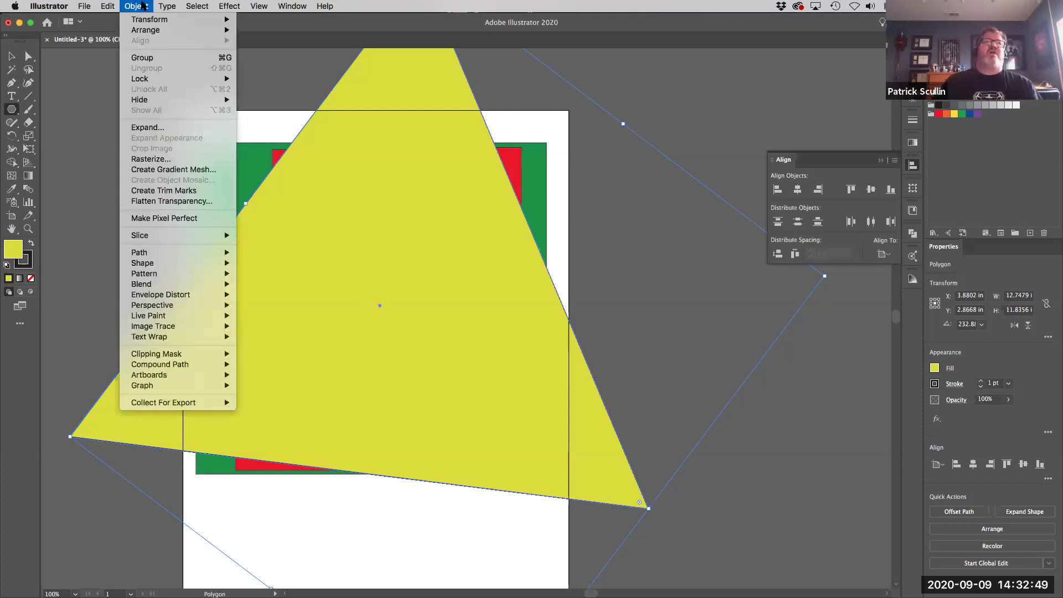
pyautogui.moveTo(155, 100)
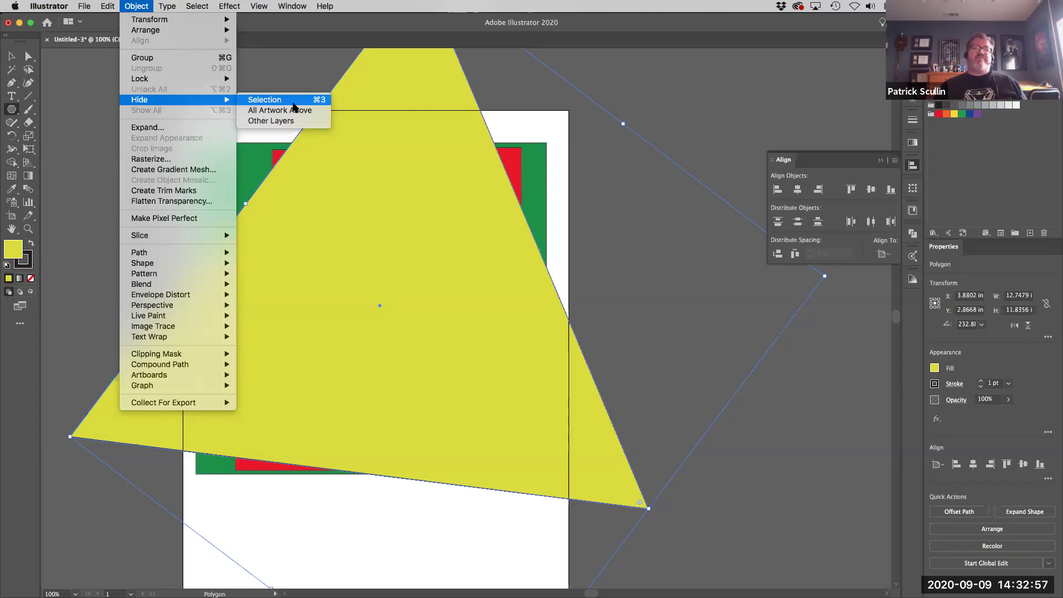
pyautogui.click(294, 105)
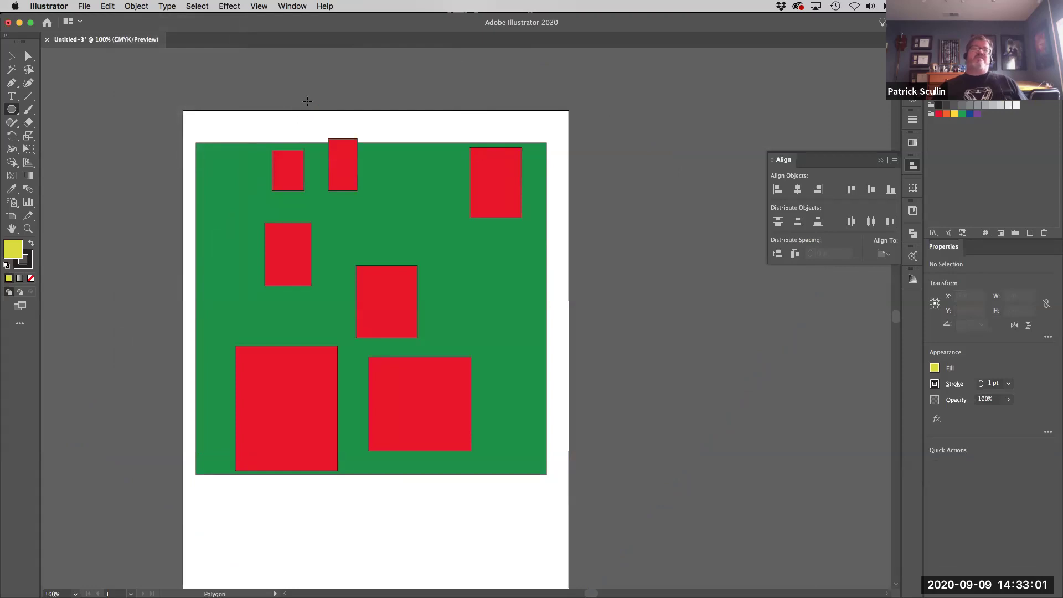
# Select all visible rectangles, move them together down and to the right on the artboard, and deselect them
pyautogui.press('v')
pyautogui.moveTo(250, 109); pyautogui.dragTo(535, 460)
pyautogui.moveTo(295, 263); pyautogui.dragTo(317, 290)
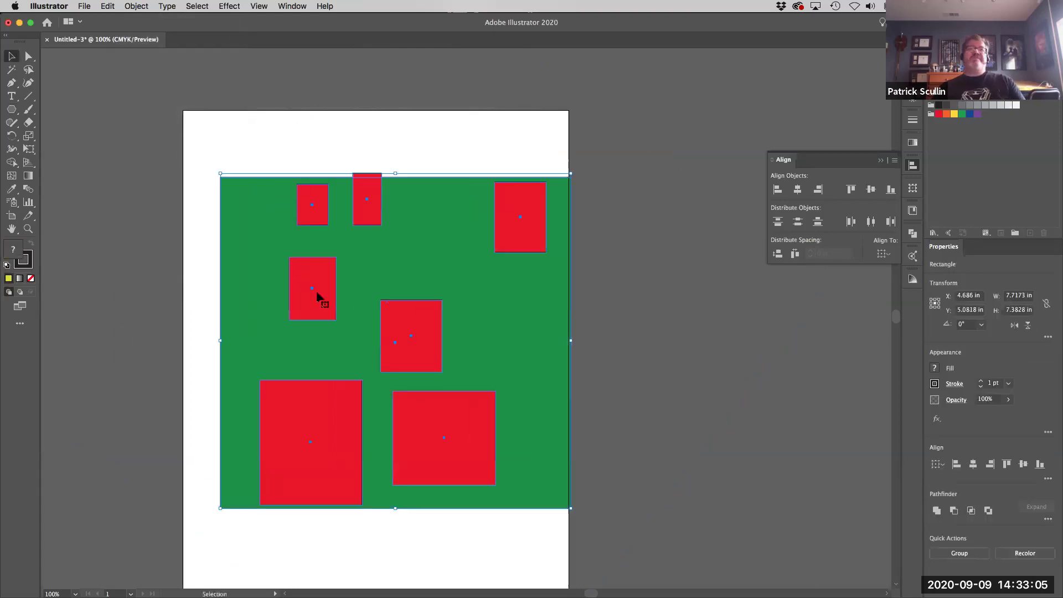
pyautogui.click(206, 79)
# Show all hidden objects and move the yellow triangle to the right, mostly off the artboard
pyautogui.click(140, 6)
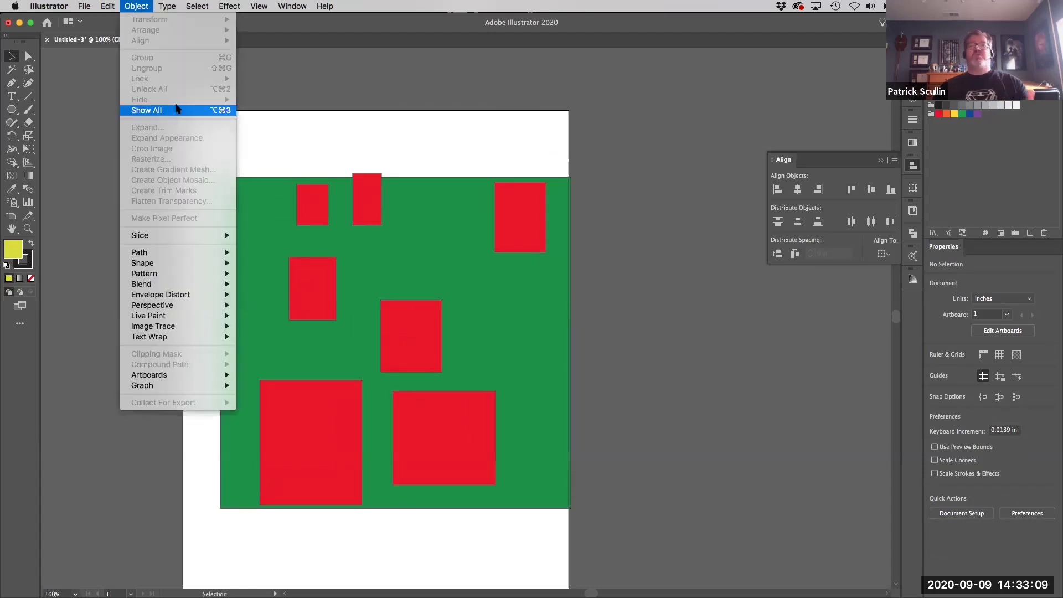
pyautogui.click(176, 109)
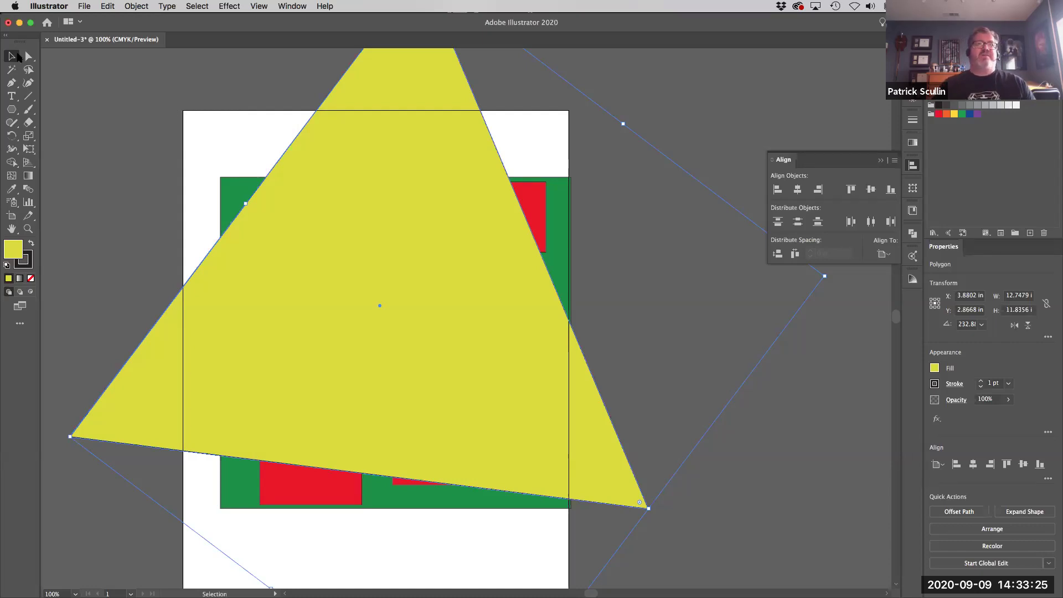
pyautogui.moveTo(401, 313); pyautogui.dragTo(510, 315)
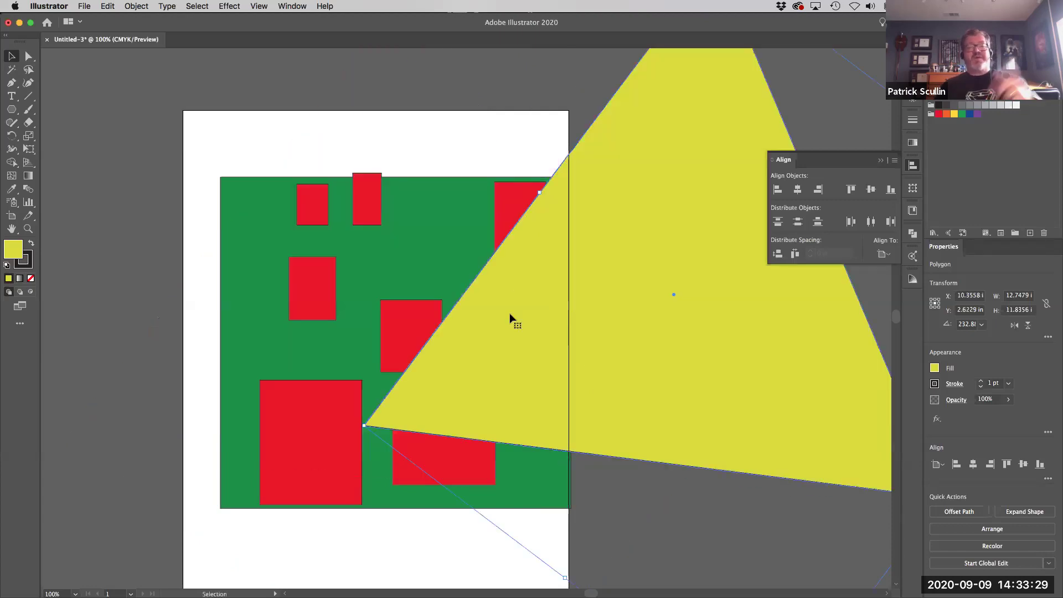
pyautogui.moveTo(505, 320); pyautogui.dragTo(579, 299)
# Group the green rectangle with the five upper red rectangles, and move the group up on the artboard
pyautogui.moveTo(218, 144); pyautogui.dragTo(496, 309)
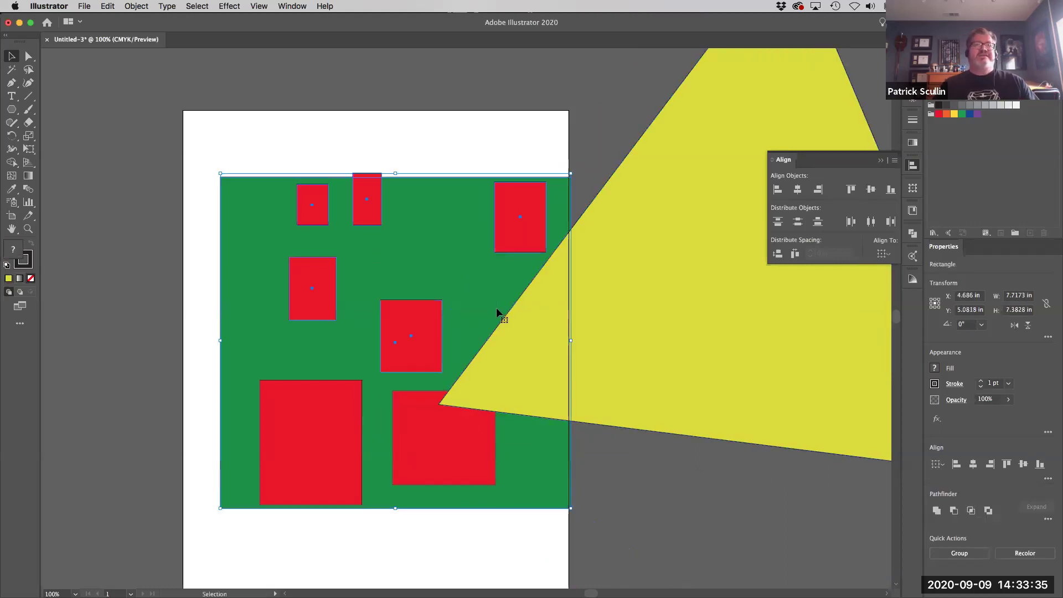
pyautogui.click(142, 6)
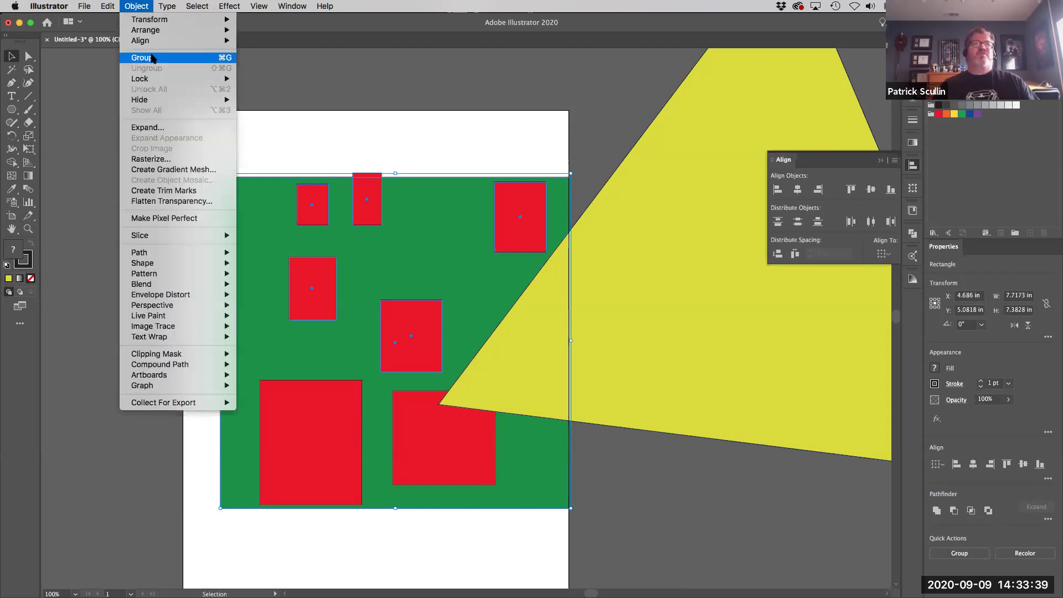
pyautogui.click(153, 58)
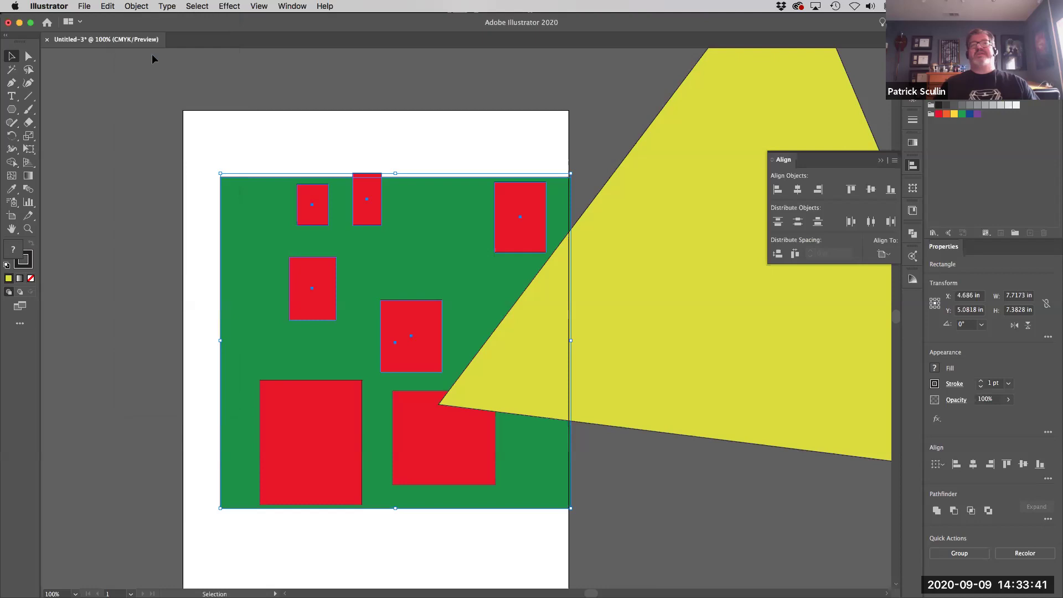
pyautogui.moveTo(367, 205); pyautogui.dragTo(242, 197)
pyautogui.press('super+z')
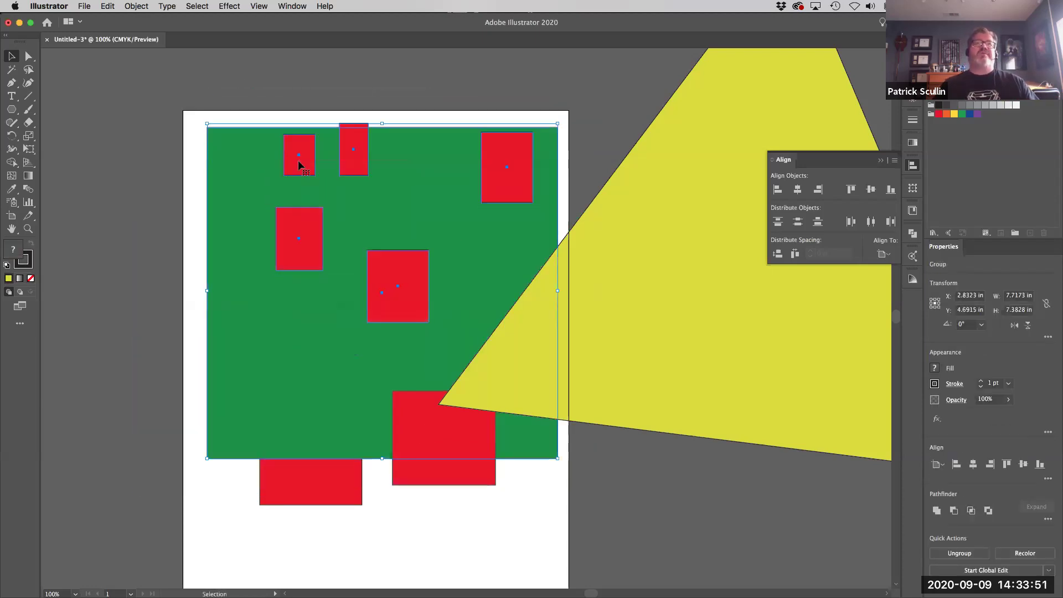
pyautogui.click(307, 103)
pyautogui.click(306, 216)
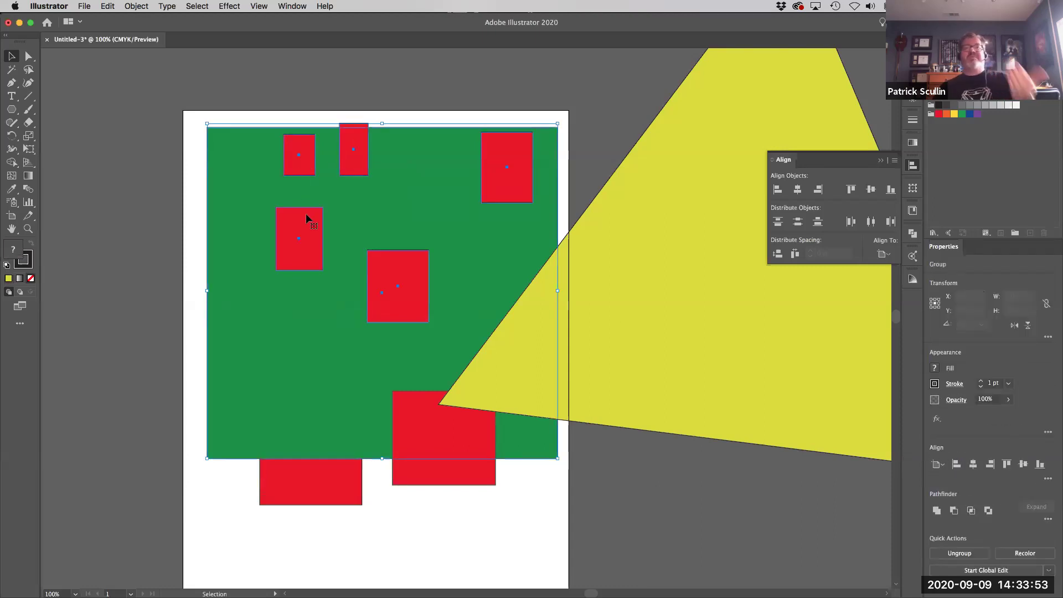
# Ungroup the rectangles and move the green one separately to the left, partly off the artboard
pyautogui.click(136, 6)
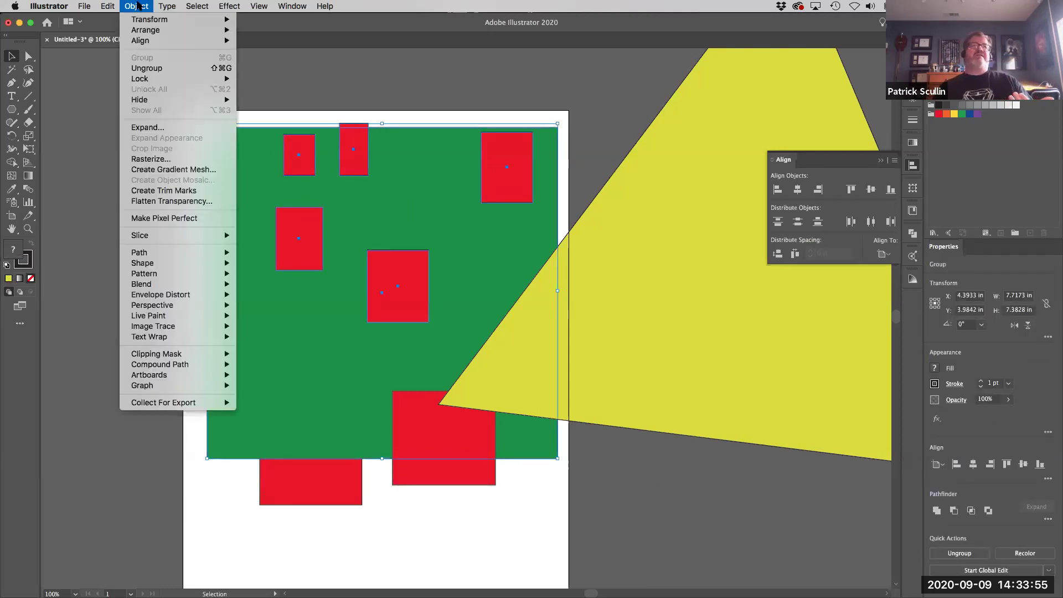
pyautogui.click(134, 68)
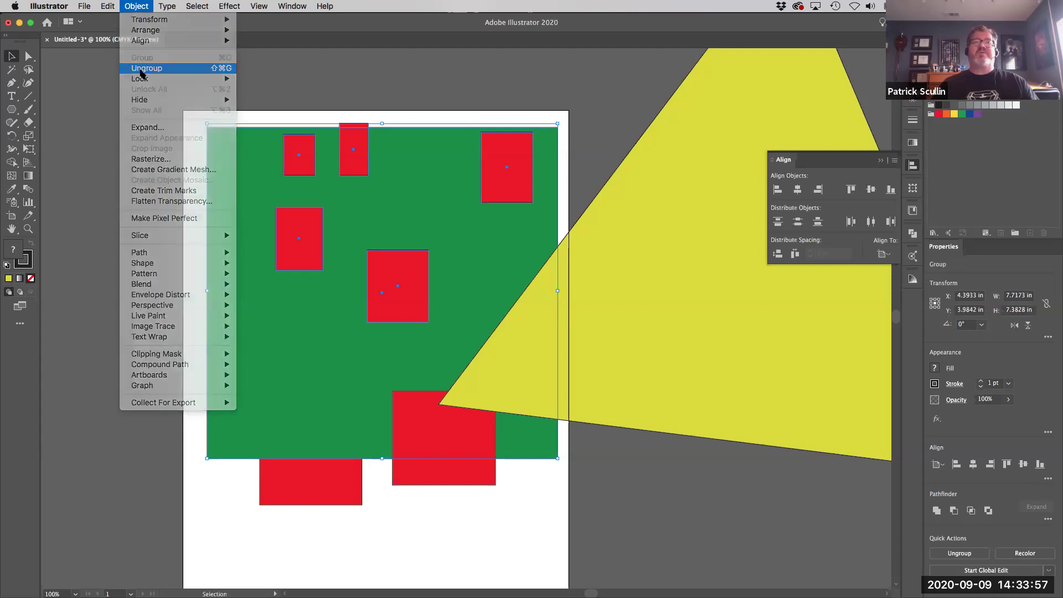
pyautogui.moveTo(215, 150); pyautogui.dragTo(169, 164)
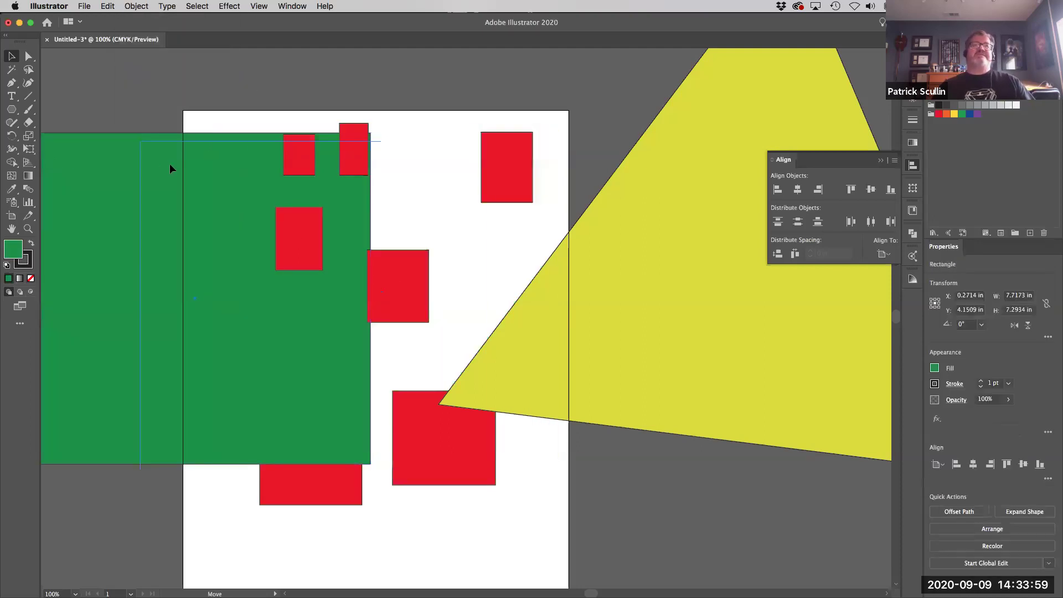
# Delete the green rectangle and the yellow triangle, leaving only the red rectangles
pyautogui.press('Delete')
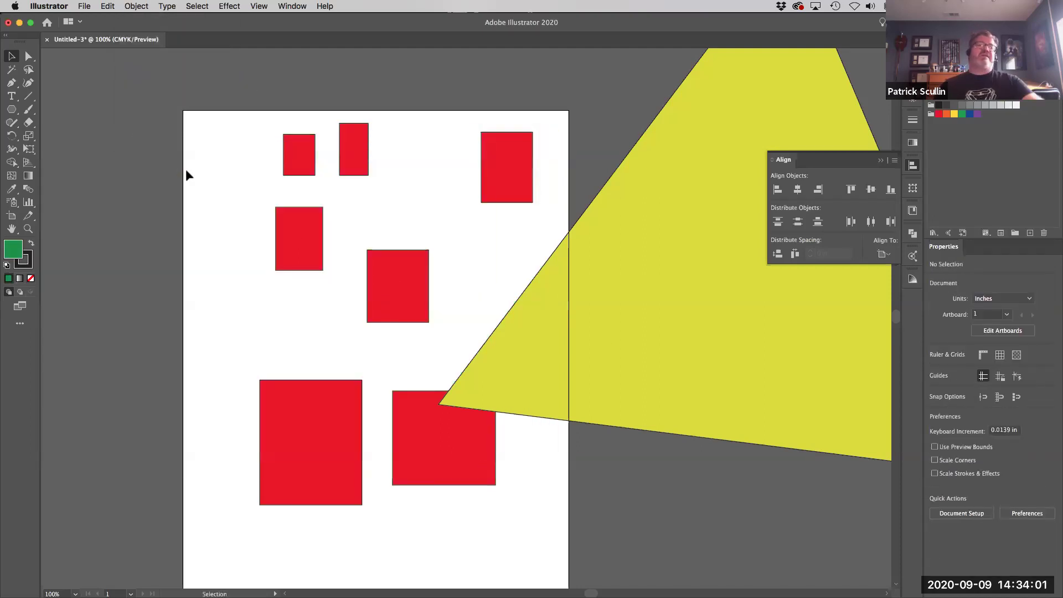
pyautogui.click(503, 332)
pyautogui.press('Delete')
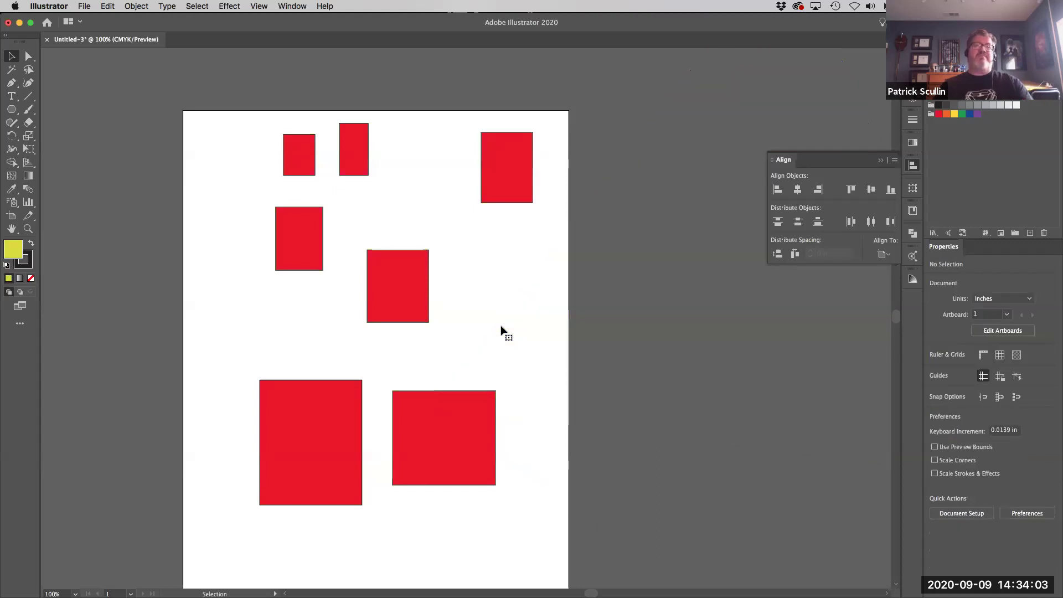